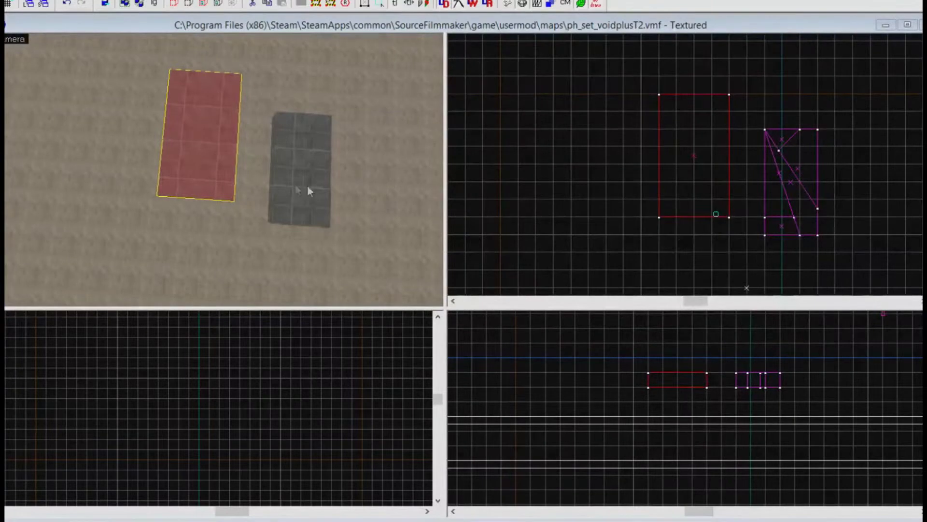
Clip the intact slab along a diagonal from its upper-left corner to near the lower end of its right edge, keeping both pieces
{"action": "left_click", "coordinate": [296, 168]}
{"action": "key", "text": "z"}
{"action": "key", "text": "w"}
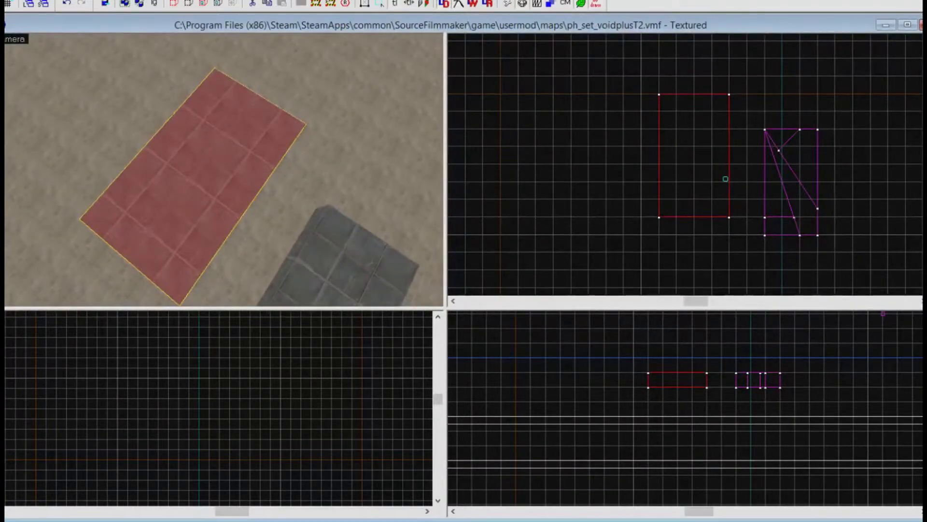
{"action": "scroll", "coordinate": [669, 120], "scroll_direction": "up", "scroll_amount": 3}
{"action": "mouse_move", "coordinate": [658, 68]}
{"action": "left_mouse_down"}
{"action": "mouse_move", "coordinate": [741, 241]}
{"action": "mouse_move", "coordinate": [764, 251]}
{"action": "left_mouse_up"}
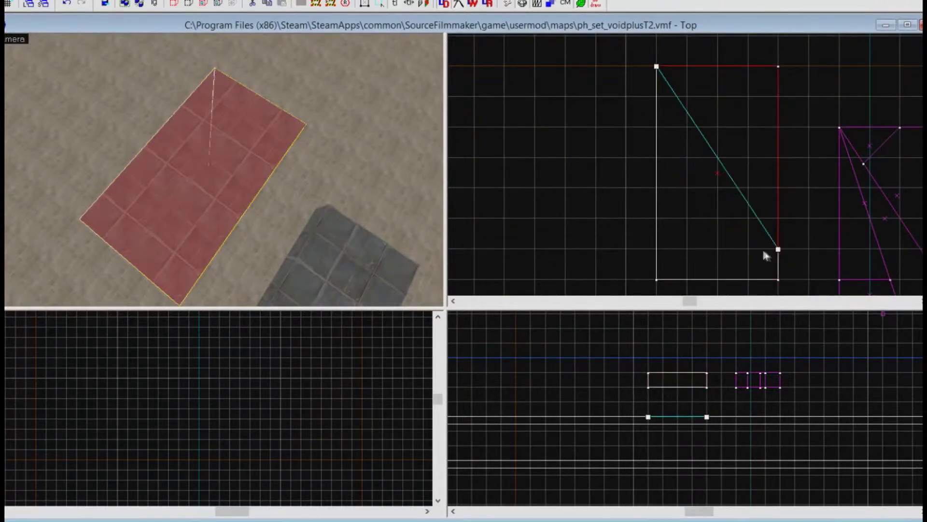
{"action": "key", "text": "shift+x"}
{"action": "key", "text": "Return"}
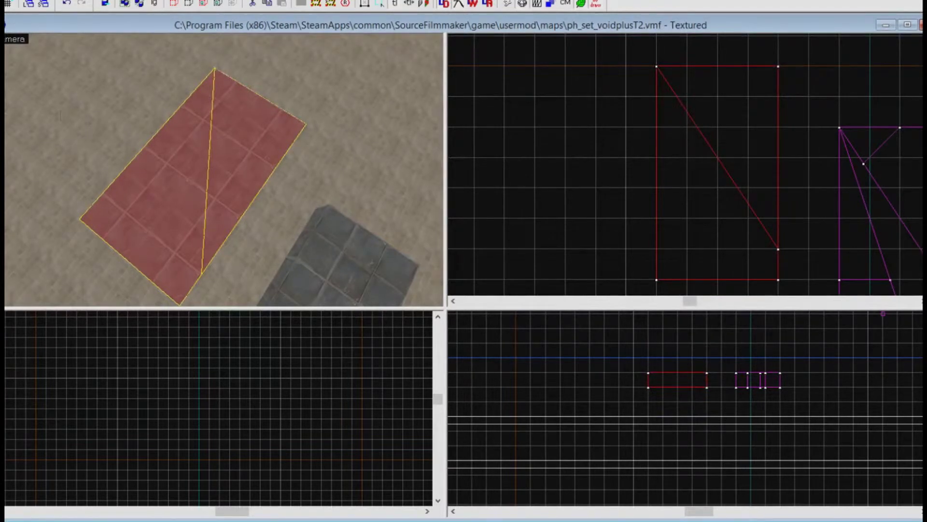
Clip the slab's left piece diagonally from its lower-left corner, and clip the resulting upper fragment horizontally across its middle, keeping all parts
{"action": "left_click_drag", "start_coordinate": [748, 188], "coordinate": [718, 249]}
{"action": "key", "text": "Return"}
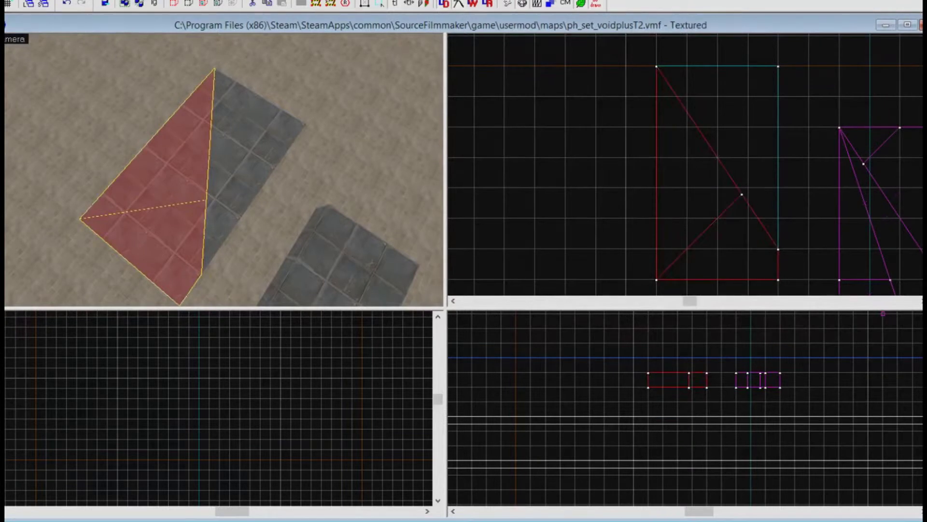
{"action": "left_click", "coordinate": [185, 187]}
{"action": "key", "text": "shift+x"}
{"action": "left_click_drag", "start_coordinate": [749, 188], "coordinate": [677, 188]}
{"action": "key", "text": "Return"}
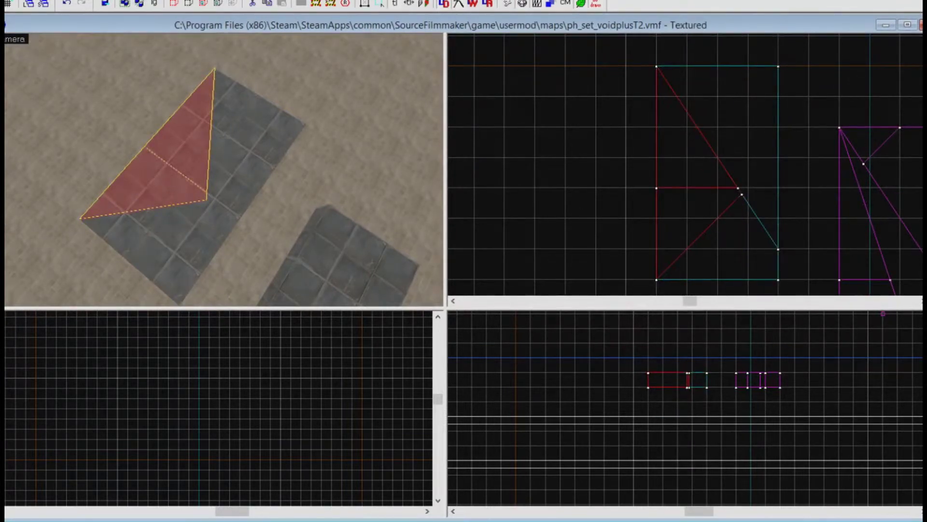
Clip the slab's upper-left triangular fragment horizontally one grid line above its base, keeping both parts
{"action": "left_click", "coordinate": [181, 138]}
{"action": "key", "text": "shift+x"}
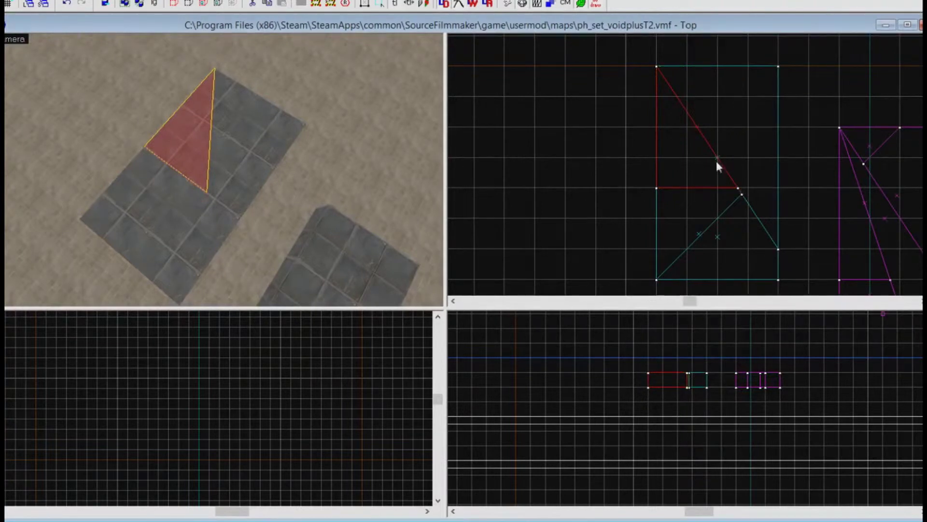
{"action": "key", "text": "Return"}
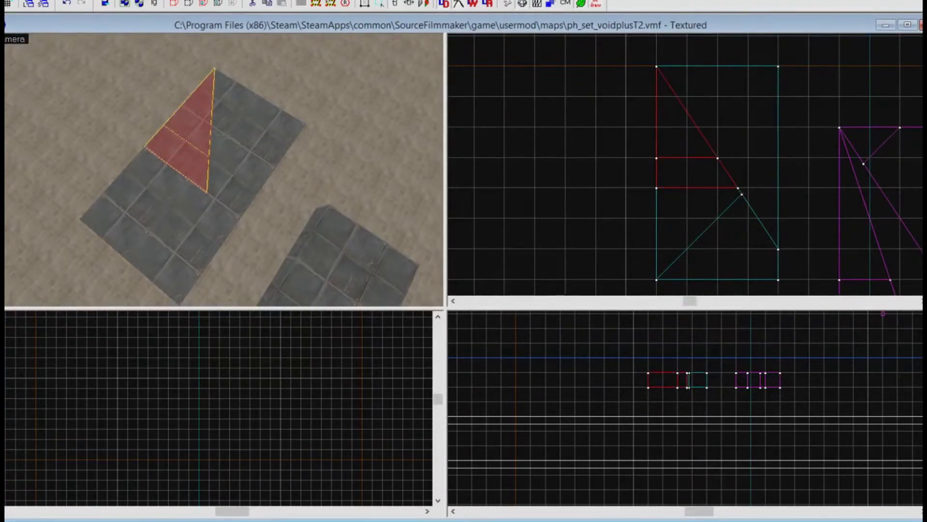
Split the slab's lower triangular fragment with a slanted clip down to its bottom edge, and select the narrow 128-unit-wide triangle
{"action": "left_click", "coordinate": [195, 107]}
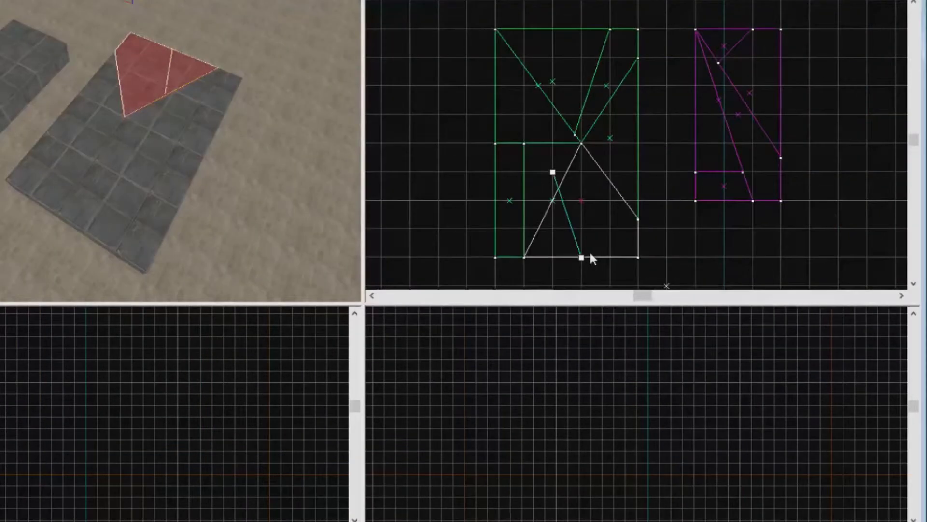
{"action": "left_click", "coordinate": [590, 252]}
{"action": "left_click", "coordinate": [74, 113], "text": "ctrl"}
{"action": "left_click", "coordinate": [151, 138], "text": "ctrl"}
{"action": "left_click", "coordinate": [209, 87]}
{"action": "left_click", "coordinate": [184, 73]}
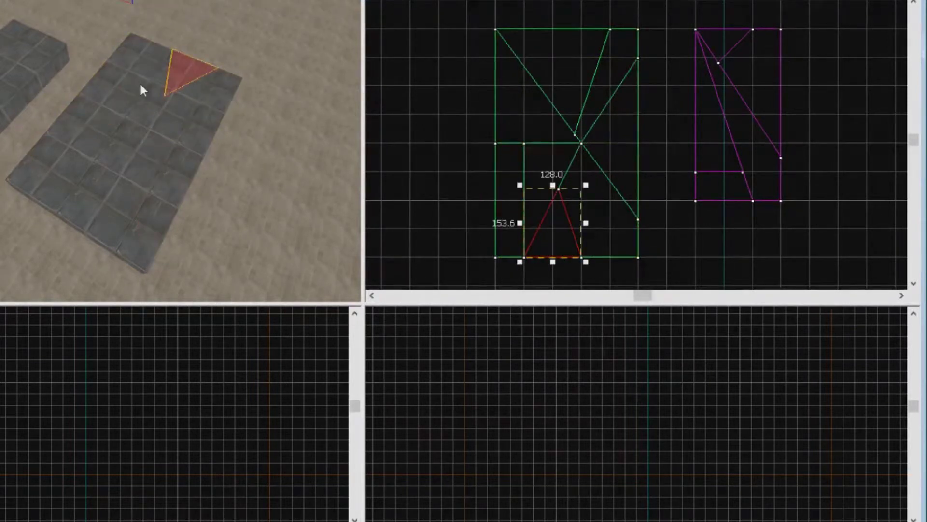
Tie each fragment of the cut slab individually to its own func_detail entity
{"action": "key", "text": "ctrl+t"}
{"action": "left_click", "coordinate": [149, 57]}
{"action": "left_click", "coordinate": [228, 83]}
{"action": "left_click", "coordinate": [172, 175]}
{"action": "left_click", "coordinate": [76, 150]}
{"action": "left_click", "coordinate": [90, 106]}
{"action": "left_click", "coordinate": [120, 106]}
{"action": "left_click", "coordinate": [125, 84]}
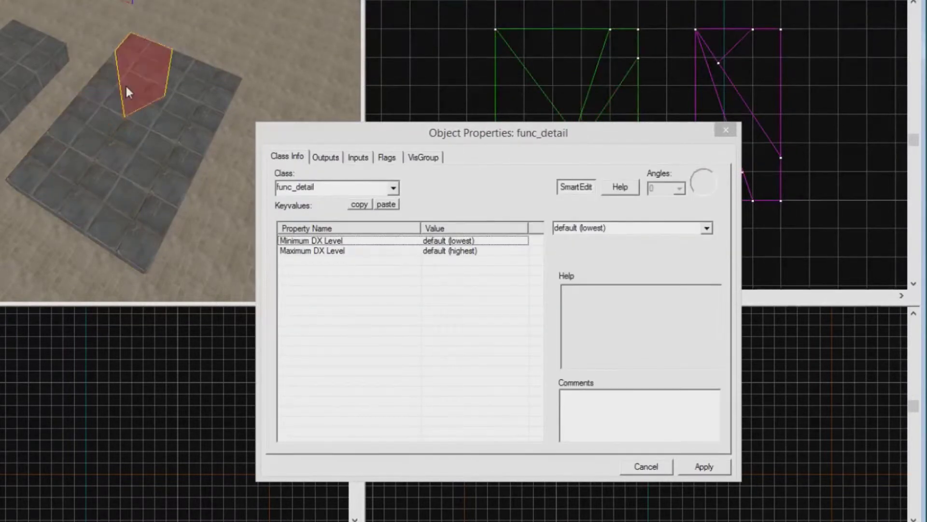
{"action": "left_click", "coordinate": [190, 93]}
{"action": "left_click", "coordinate": [197, 141]}
{"action": "left_click", "coordinate": [140, 175]}
{"action": "left_click", "coordinate": [164, 171]}
Select all the slab's fragments together and change their entity class to func_physbox
{"action": "left_click", "coordinate": [148, 170], "text": "ctrl"}
{"action": "left_click", "coordinate": [114, 125], "text": "ctrl"}
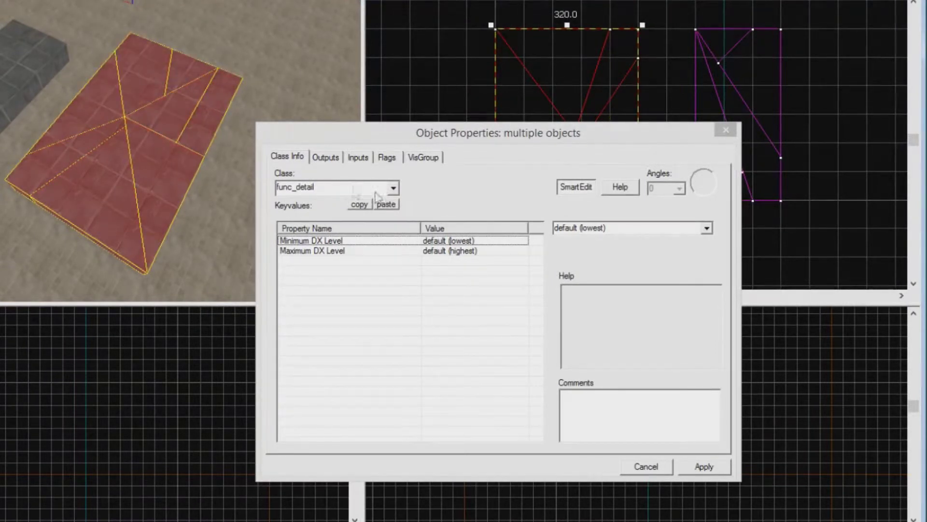
{"action": "left_click", "coordinate": [338, 188]}
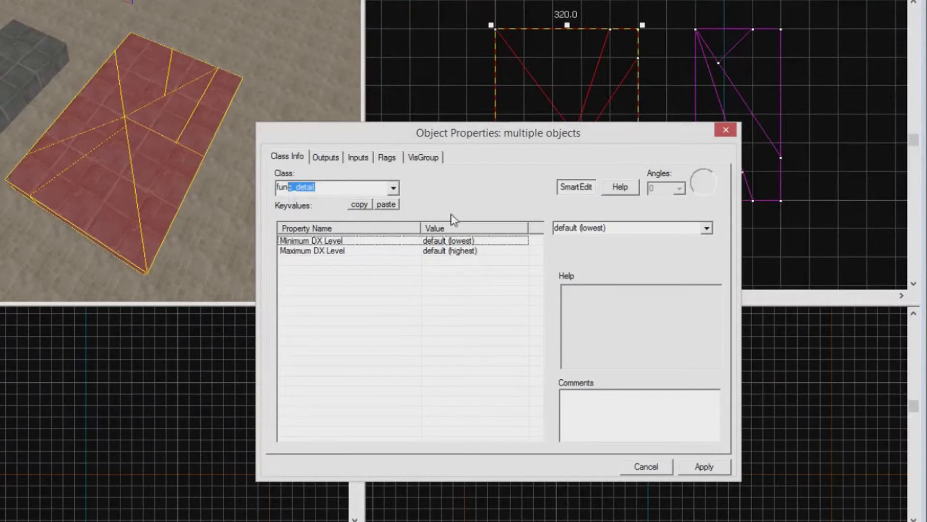
{"action": "key", "text": "BackSpace"}
{"action": "key", "text": "BackSpace"}
{"action": "key", "text": "BackSpace"}
{"action": "key", "text": "BackSpace"}
{"action": "type", "text": "phy"}
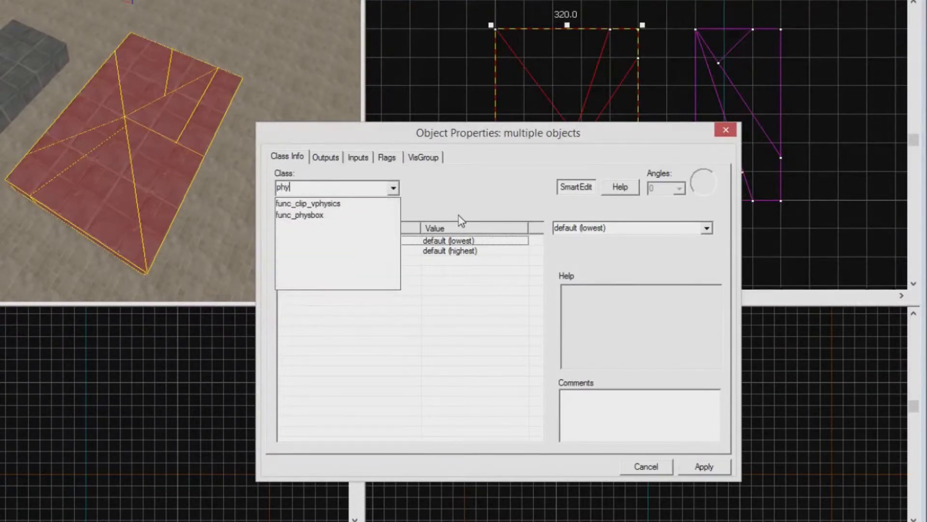
{"action": "key", "text": "Return"}
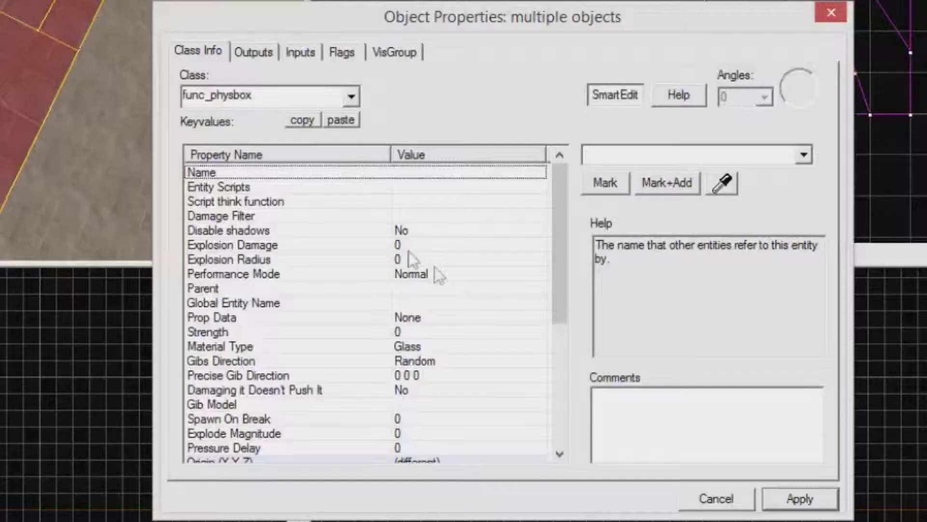
Set Disable shadows to Yes and Material Type to CinderBlock for the physbox fragments
{"action": "left_click", "coordinate": [302, 219]}
{"action": "left_click", "coordinate": [300, 230]}
{"action": "left_click", "coordinate": [782, 154]}
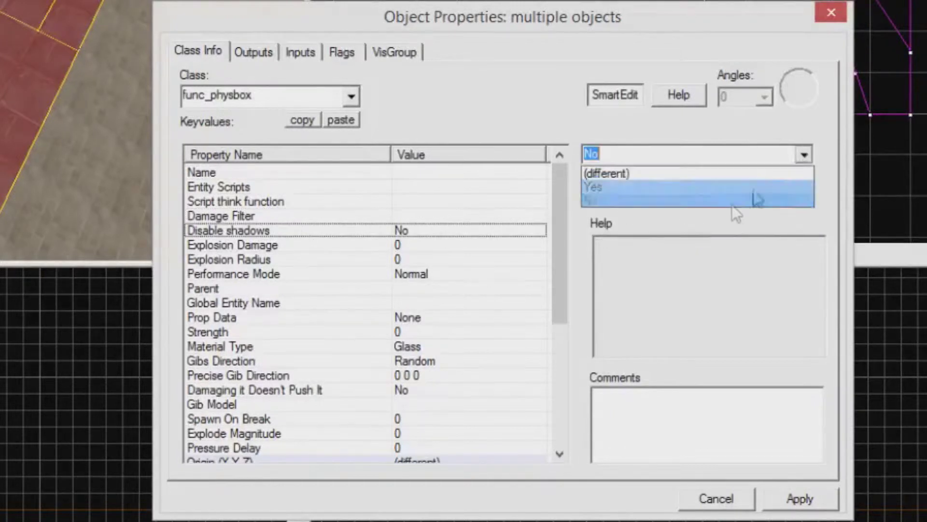
{"action": "left_click", "coordinate": [726, 186]}
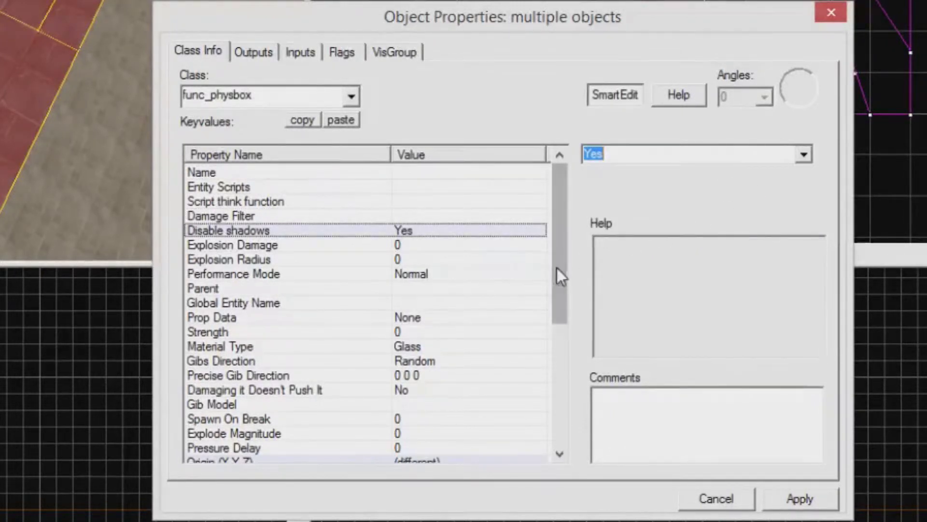
{"action": "left_click", "coordinate": [451, 346]}
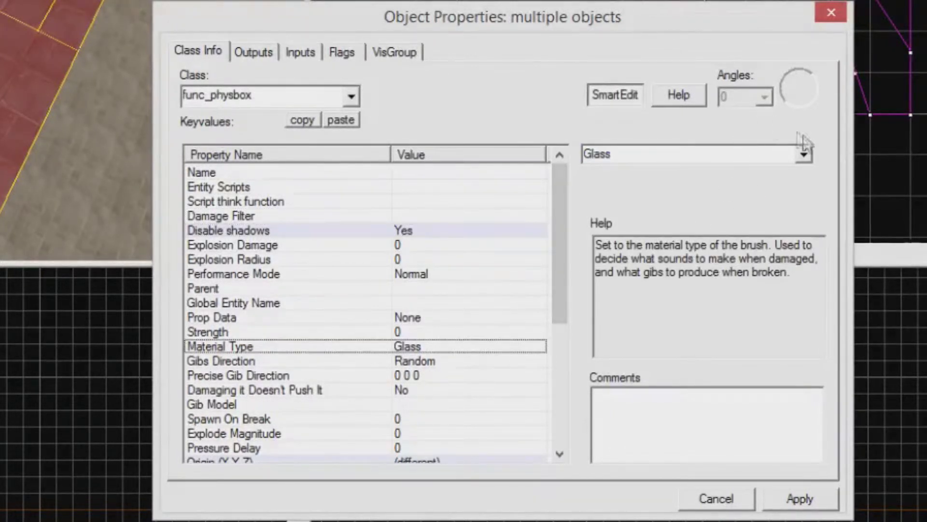
{"action": "left_click", "coordinate": [804, 160]}
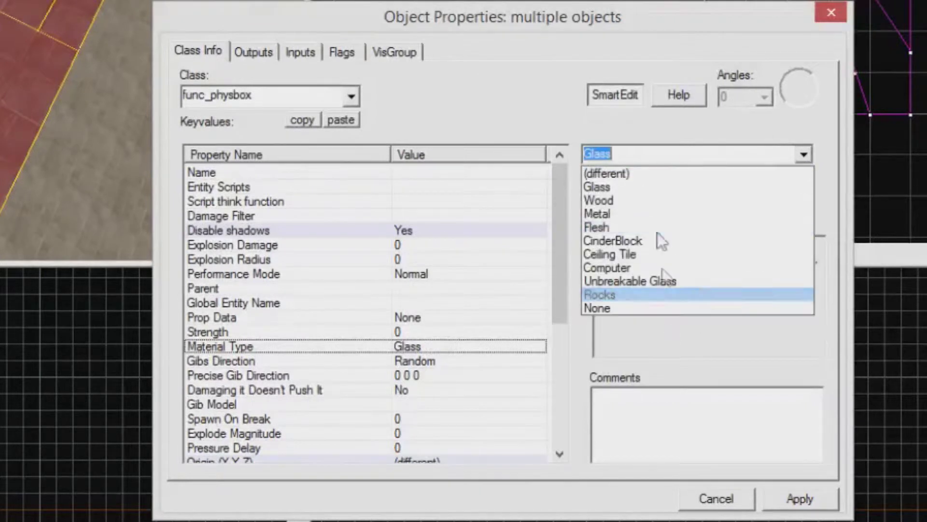
{"action": "left_click", "coordinate": [682, 237]}
Set the Strength of the physbox fragments to 10000 and apply it
{"action": "left_click_drag", "start_coordinate": [559, 280], "coordinate": [569, 380]}
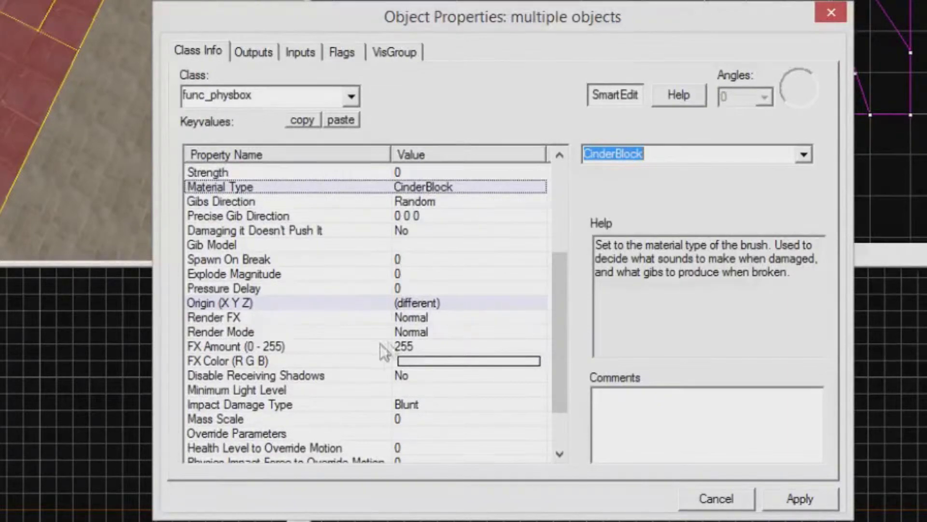
{"action": "left_click", "coordinate": [346, 170]}
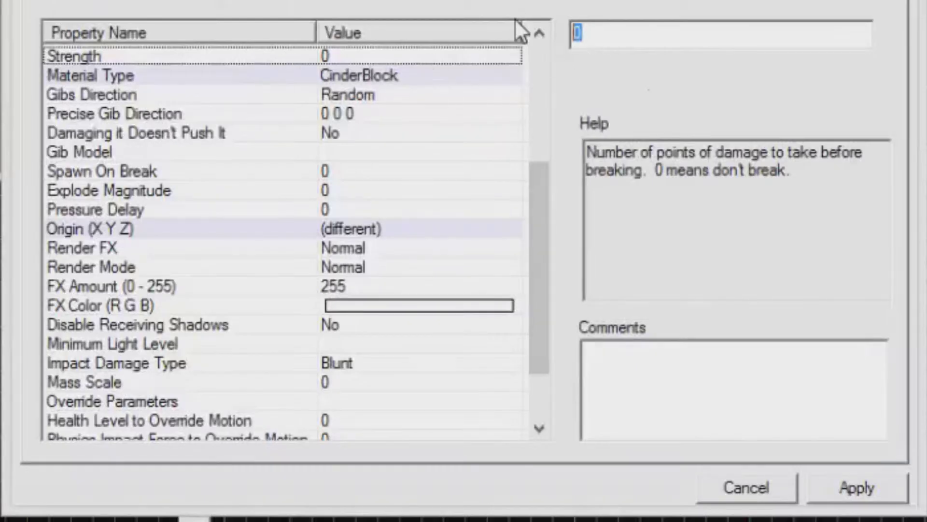
{"action": "type", "text": "10000"}
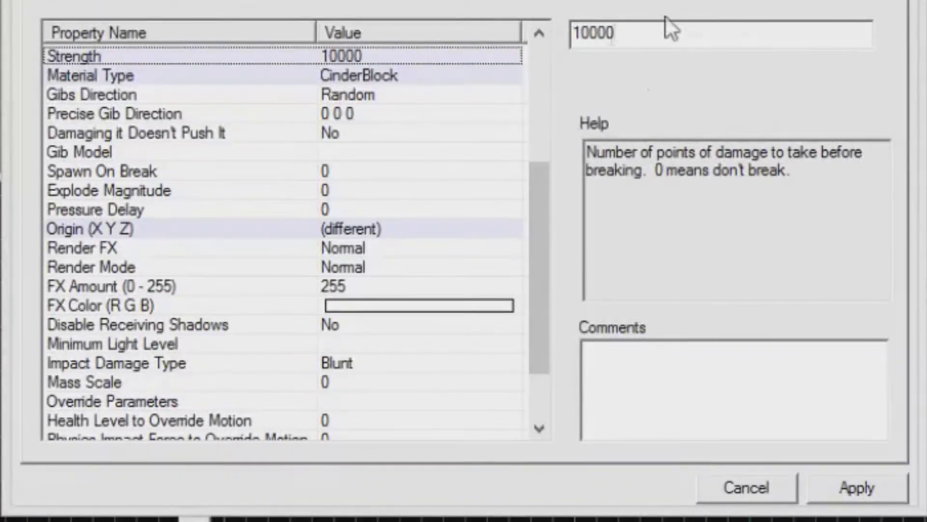
{"action": "left_click", "coordinate": [843, 478]}
Set Health Level to Override Motion to 1 for the physbox fragments and apply it
{"action": "left_click_drag", "start_coordinate": [543, 251], "coordinate": [534, 410]}
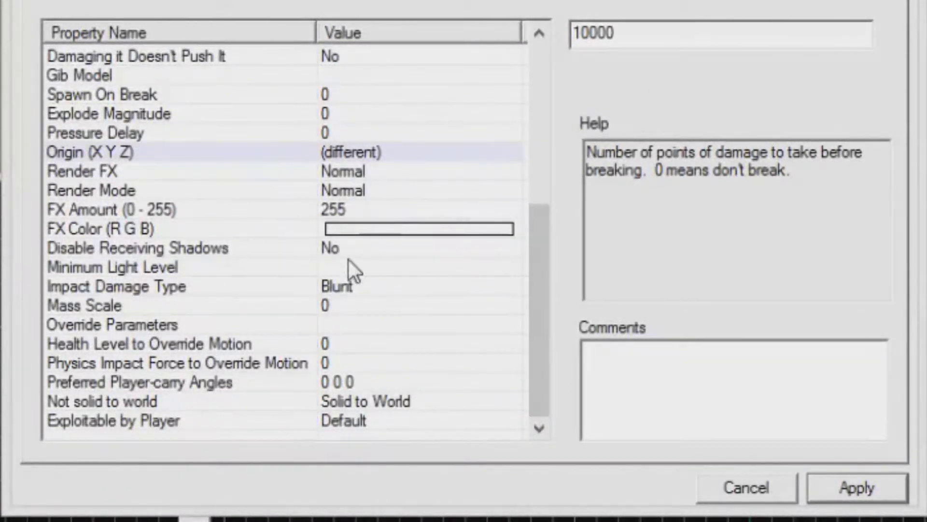
{"action": "left_click", "coordinate": [387, 407]}
{"action": "left_click", "coordinate": [348, 347]}
{"action": "type", "text": "1"}
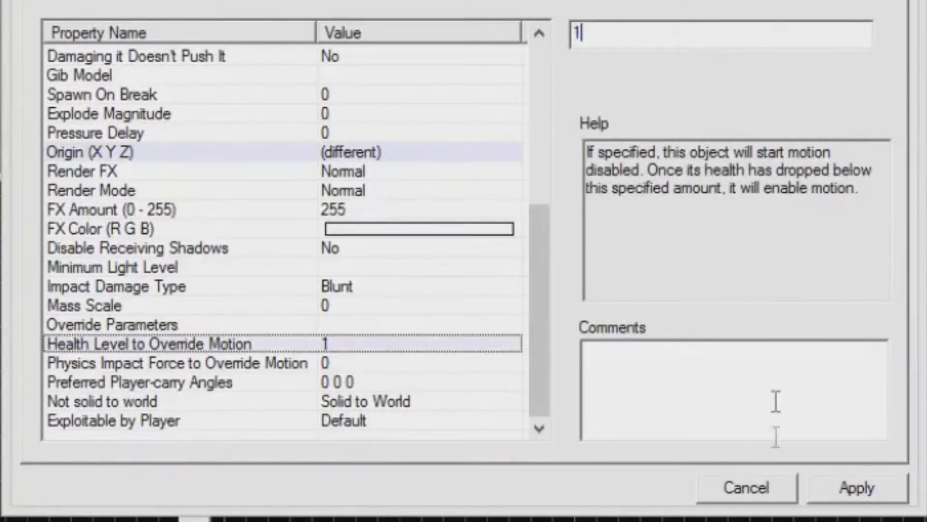
{"action": "left_click", "coordinate": [845, 489]}
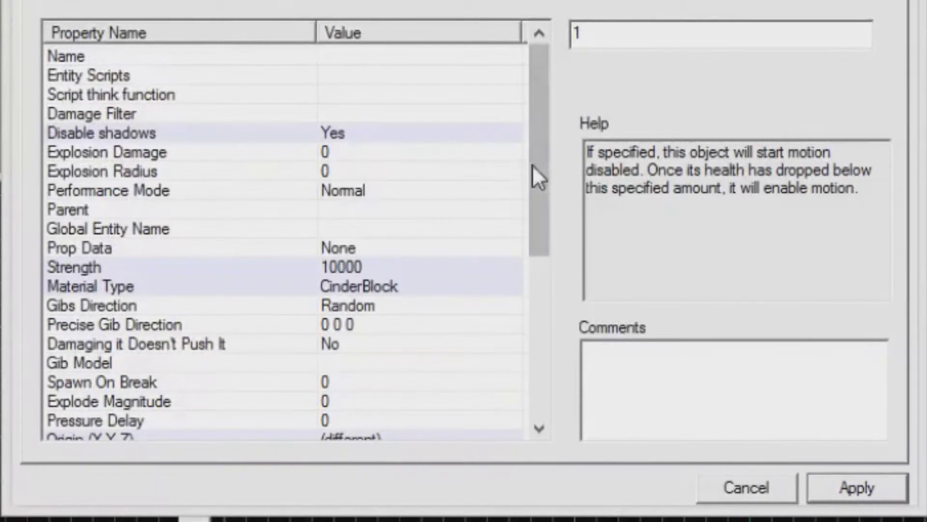
Set Physics Impact Force to Override Motion to 1 for the physbox fragments and apply it
{"action": "left_click_drag", "start_coordinate": [532, 164], "coordinate": [513, 422]}
{"action": "left_click", "coordinate": [378, 363]}
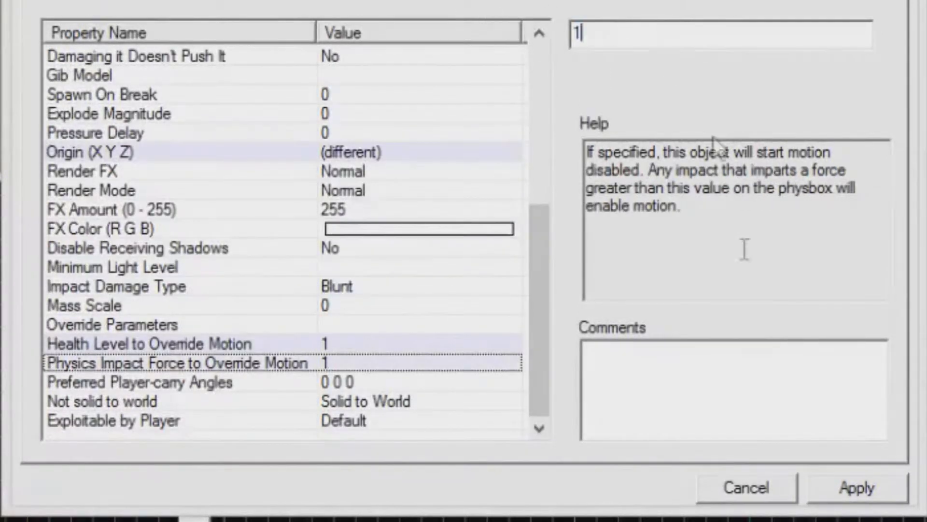
{"action": "left_click", "coordinate": [837, 499]}
{"action": "left_click_drag", "start_coordinate": [551, 183], "coordinate": [552, 288]}
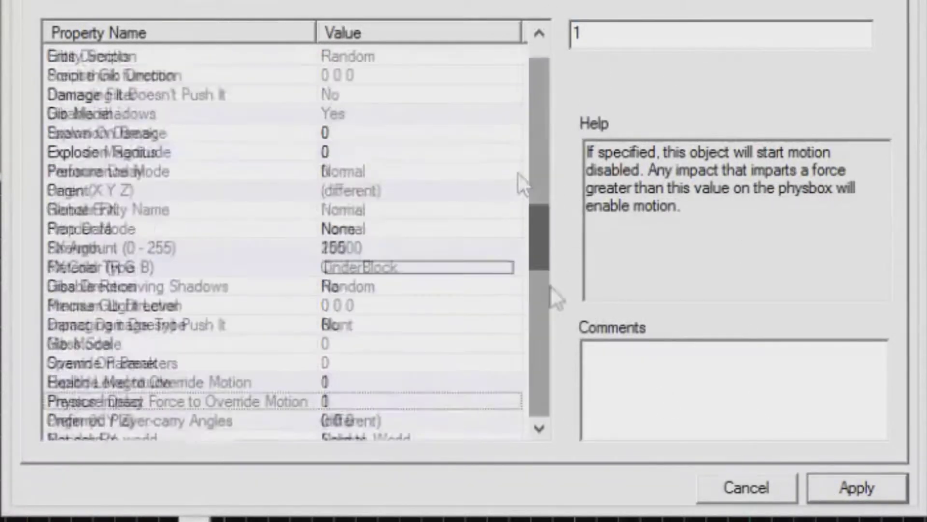
{"action": "left_click", "coordinate": [868, 498]}
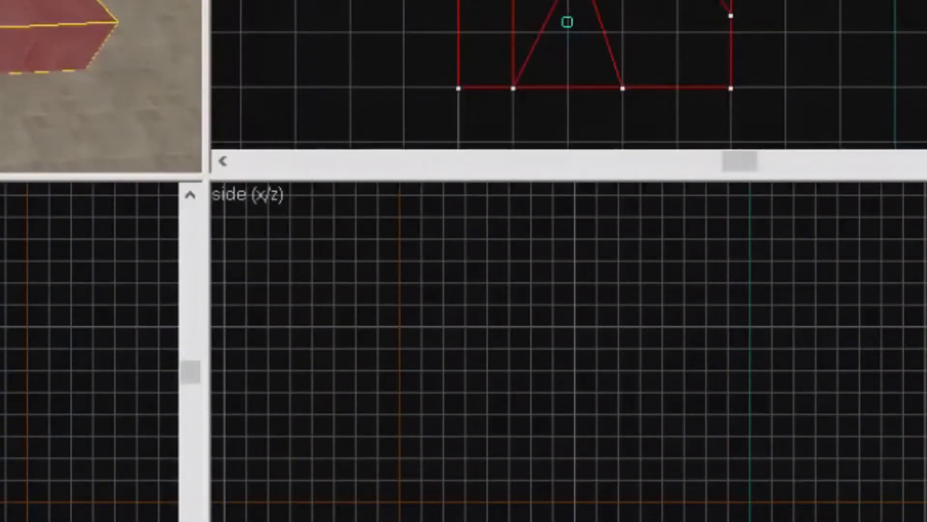
Run the map in Source Filmmaker, enable noclip and fly over to the two slabs on the floor
{"action": "key", "text": "F9"}
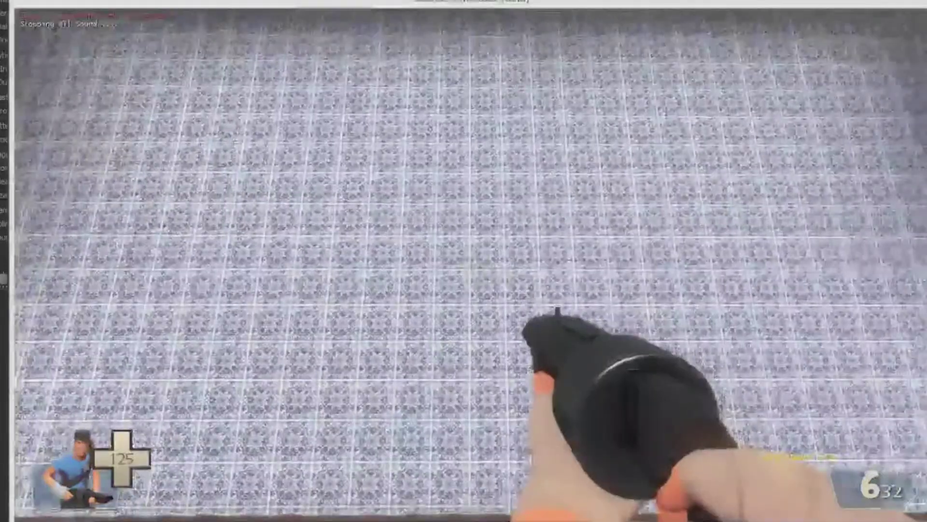
{"action": "key", "text": "v"}
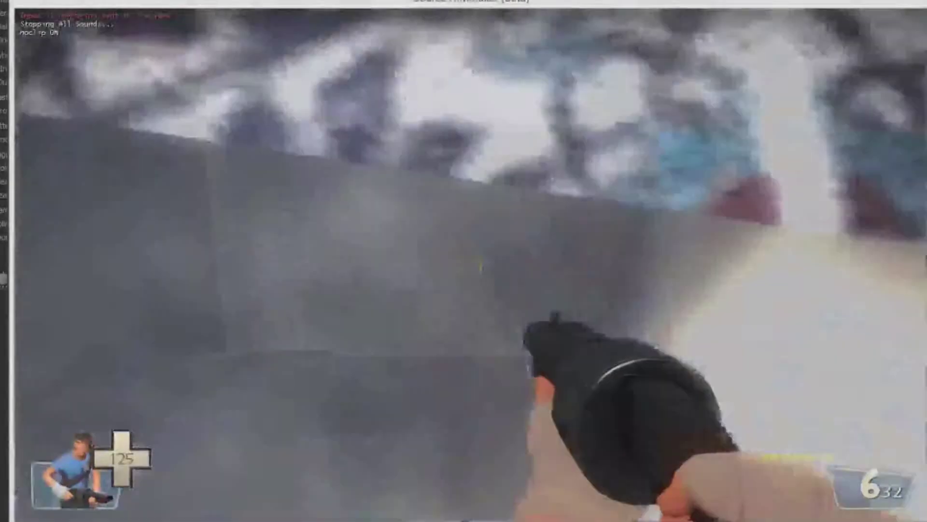
{"action": "key", "text": "w"}
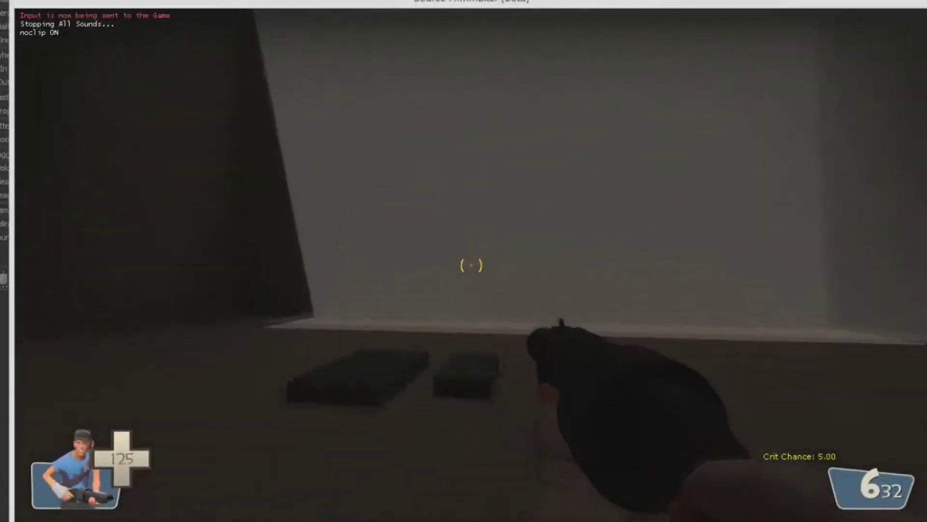
{"action": "key", "text": "s"}
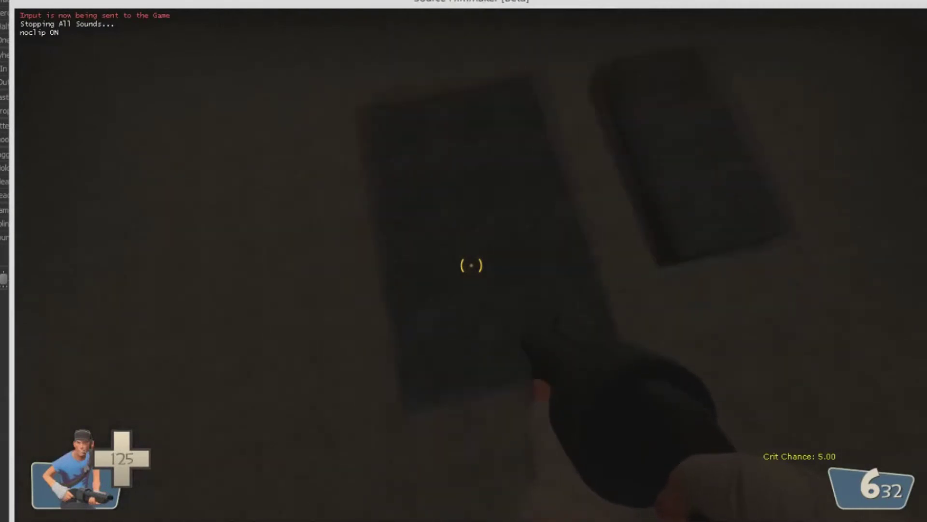
{"action": "key", "text": "w"}
Shoot at both slabs in the running map to test how their fragments break apart
{"action": "left_click", "coordinate": [471, 265]}
{"action": "left_click", "coordinate": [471, 265]}
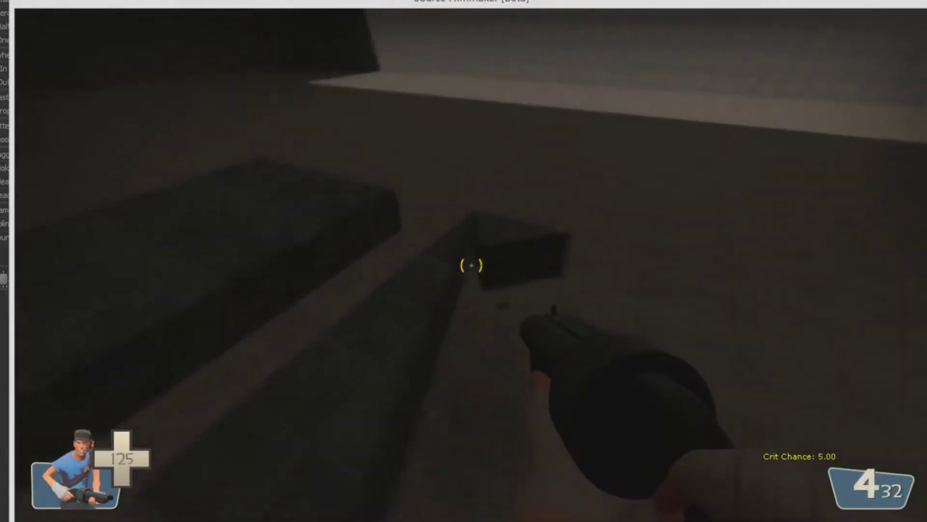
{"action": "left_click", "coordinate": [471, 265]}
{"action": "left_click", "coordinate": [471, 265]}
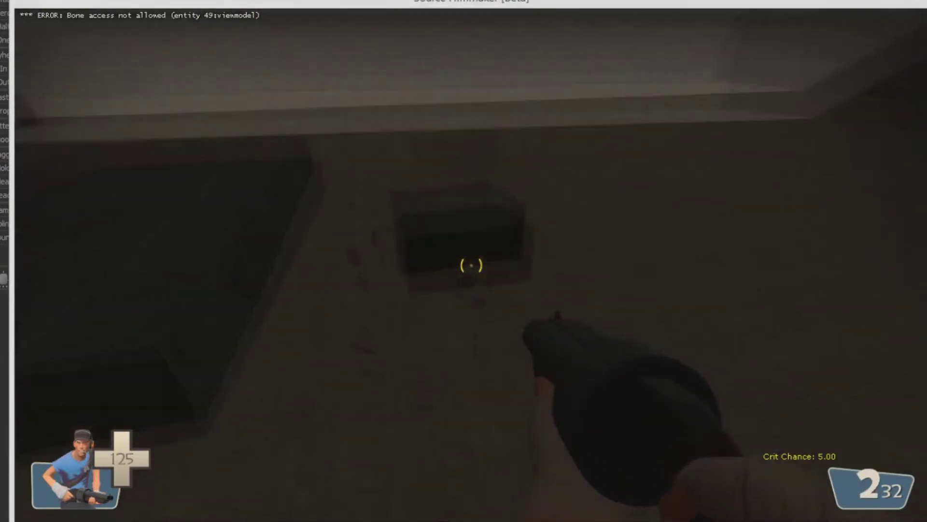
{"action": "left_click", "coordinate": [472, 265]}
{"action": "key", "text": "w"}
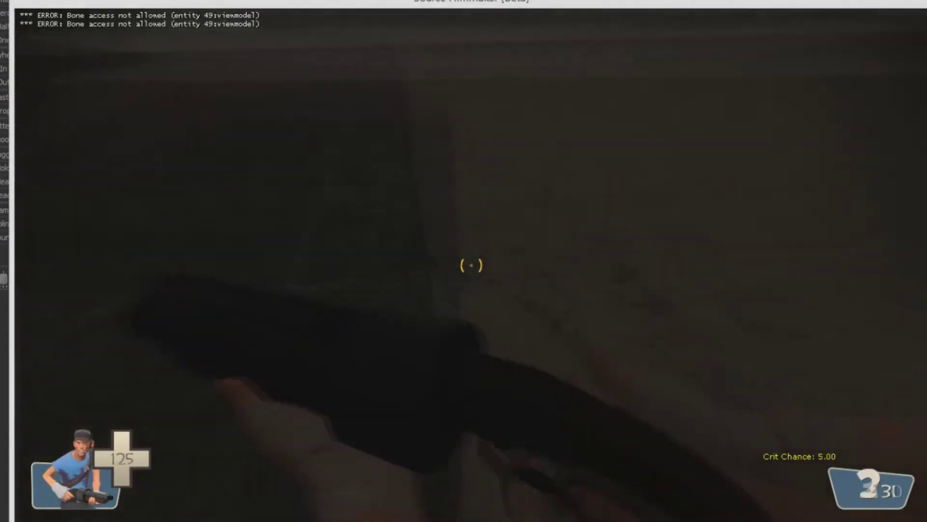
{"action": "left_click", "coordinate": [471, 266]}
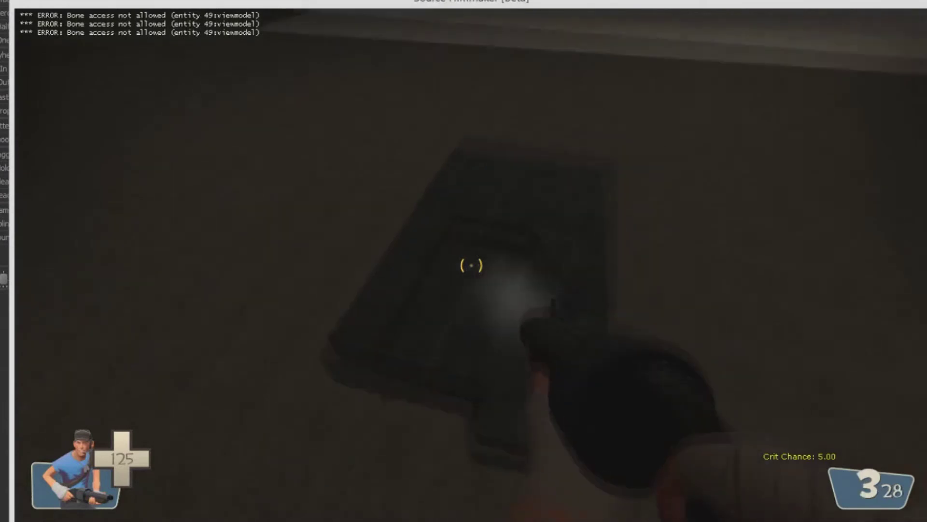
Fire more shots at the slab fragments in the running map to test their breakage and return to the editor
{"action": "left_click", "coordinate": [471, 265]}
{"action": "left_click", "coordinate": [472, 265]}
{"action": "left_click", "coordinate": [472, 265]}
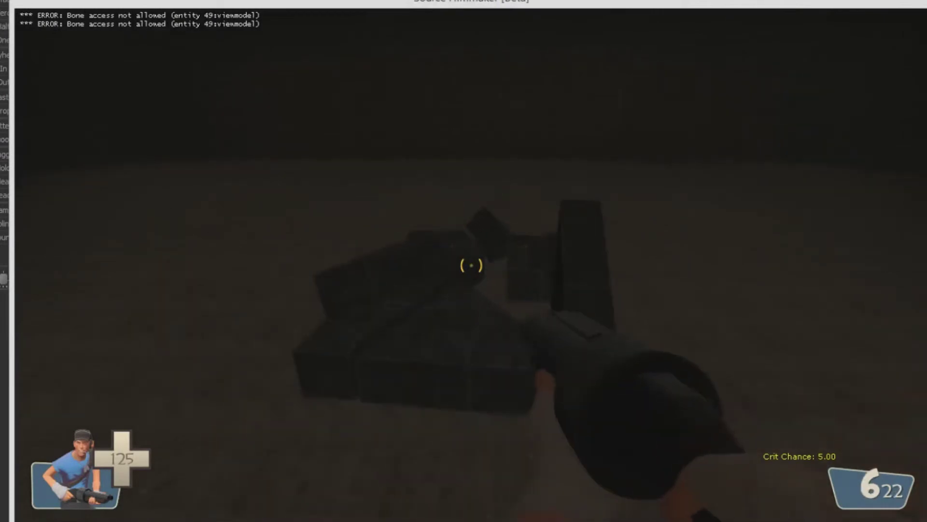
{"action": "key", "text": "Escape"}
{"action": "left_click_drag", "start_coordinate": [393, 220], "coordinate": [415, 300]}
{"action": "key", "text": "F11"}
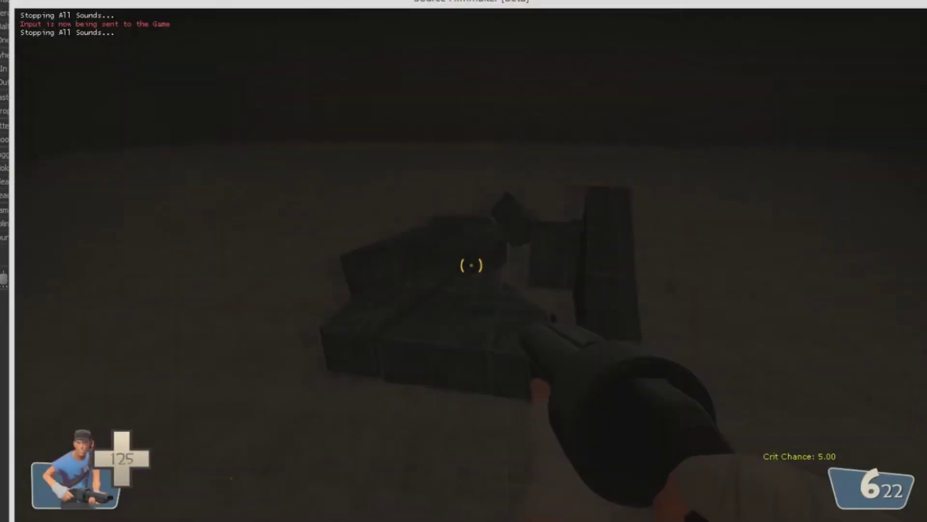
{"action": "key", "text": "Escape"}
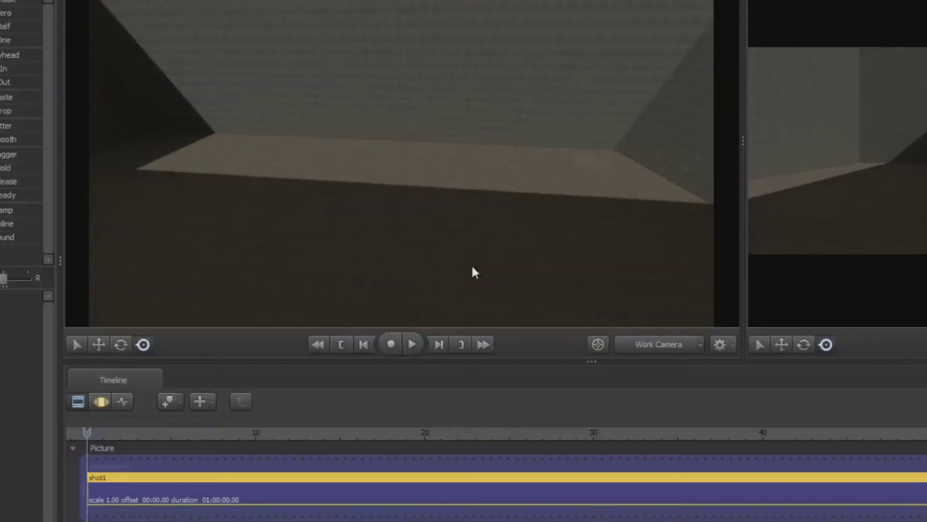
Unload the current map and load ph_set_voidplust2.bsp in its place
{"action": "right_click", "coordinate": [443, 204]}
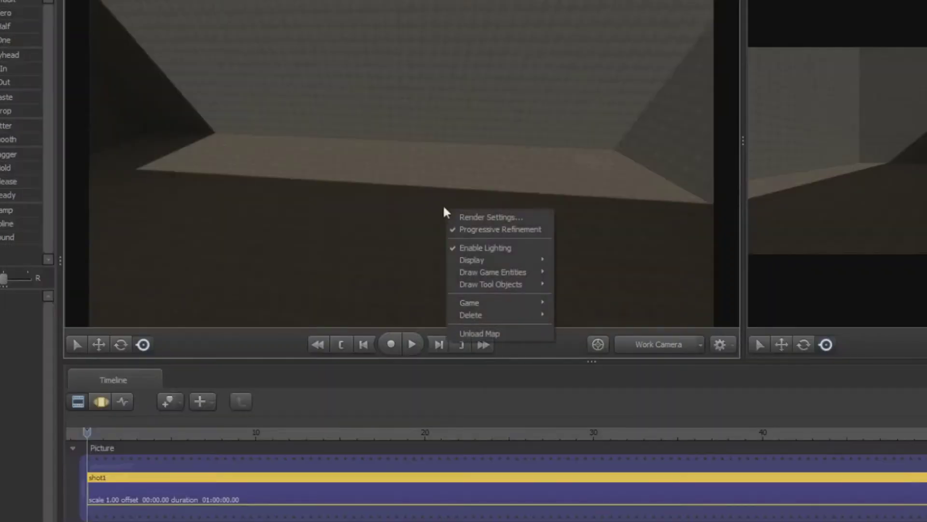
{"action": "left_click", "coordinate": [515, 334]}
{"action": "right_click", "coordinate": [489, 145]}
{"action": "left_click", "coordinate": [549, 272]}
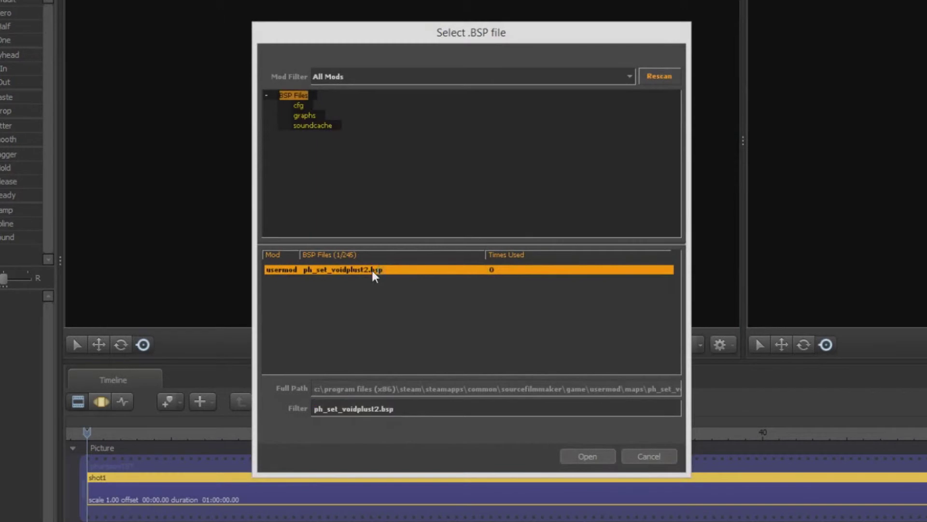
{"action": "double_click", "coordinate": [373, 270]}
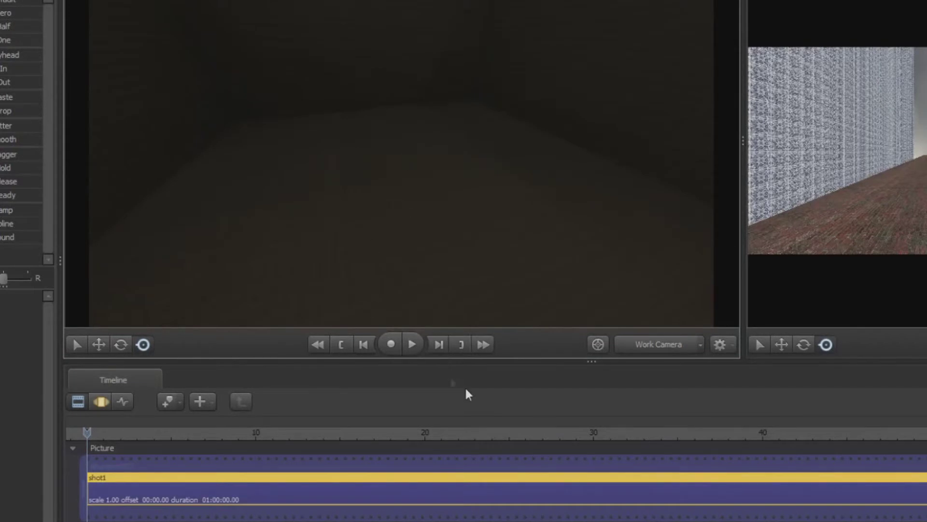
Start recording the game in the loaded map, enable noclip and fly the character over to the slabs
{"action": "left_click", "coordinate": [392, 344]}
{"action": "left_click", "coordinate": [534, 360]}
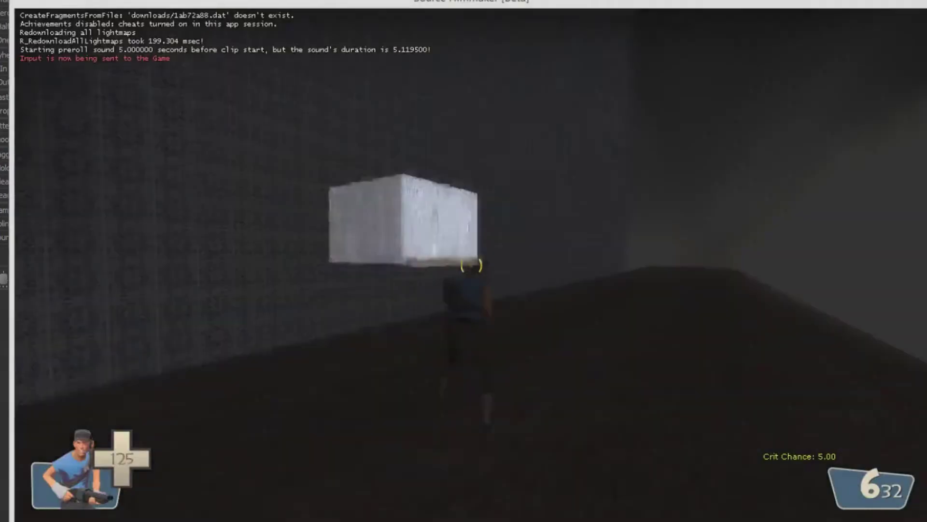
{"action": "key", "text": "v"}
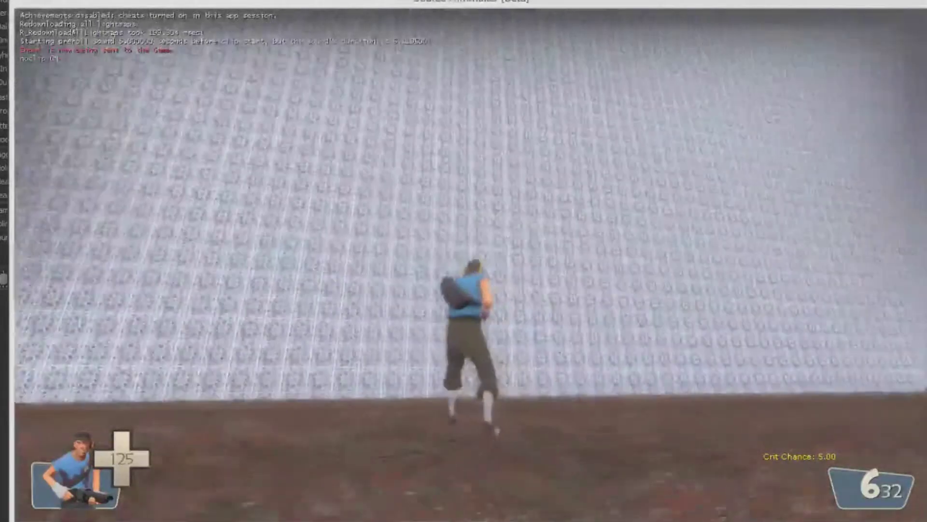
{"action": "key", "text": "w"}
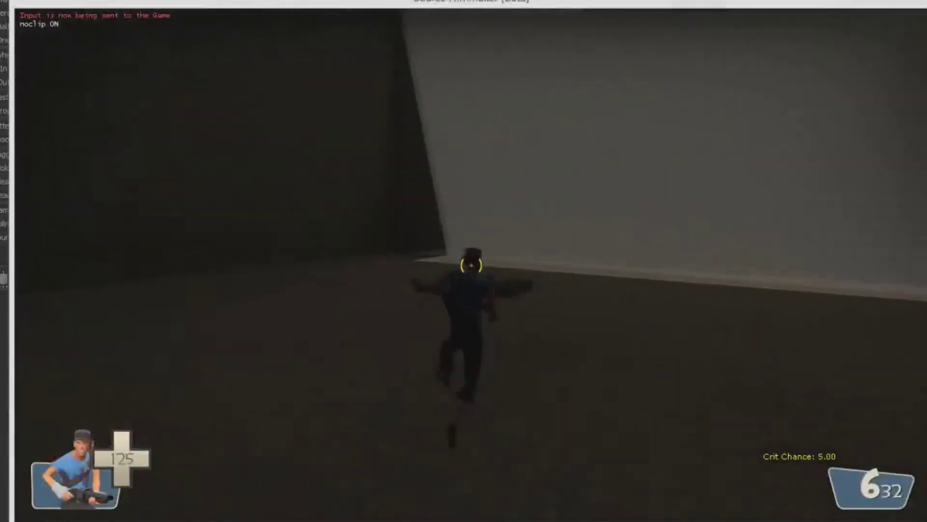
Shoot the slabs apart while recording and end the take
{"action": "left_click", "coordinate": [471, 265]}
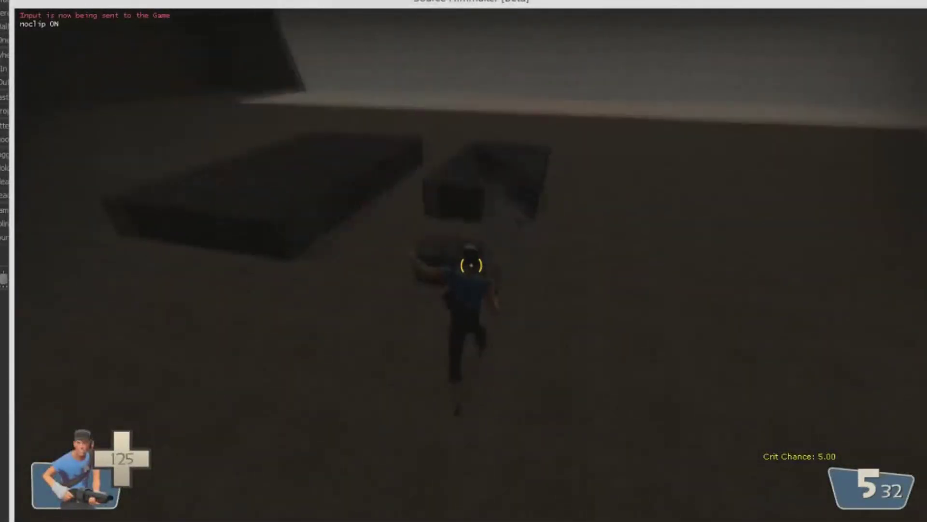
{"action": "left_click", "coordinate": [472, 265]}
{"action": "left_click", "coordinate": [472, 266]}
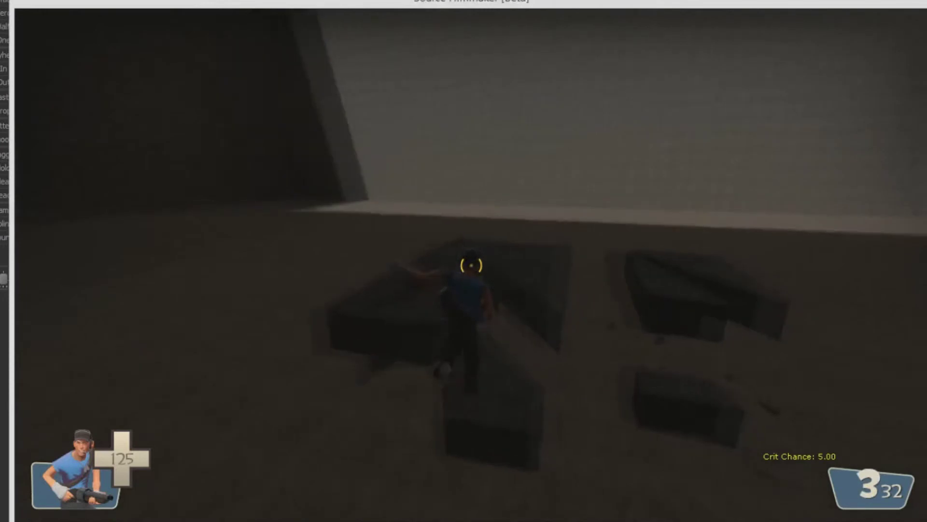
{"action": "left_click", "coordinate": [471, 265]}
{"action": "left_click", "coordinate": [471, 265]}
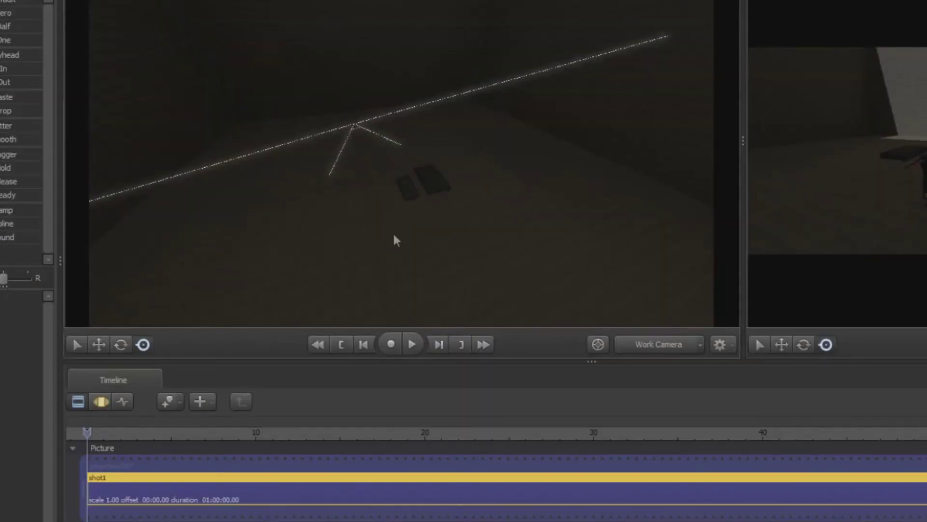
Move the work camera close to the slabs and play back the recorded take of them breaking
{"action": "left_click_drag", "start_coordinate": [393, 240], "coordinate": [369, 169]}
{"action": "key", "text": "space"}
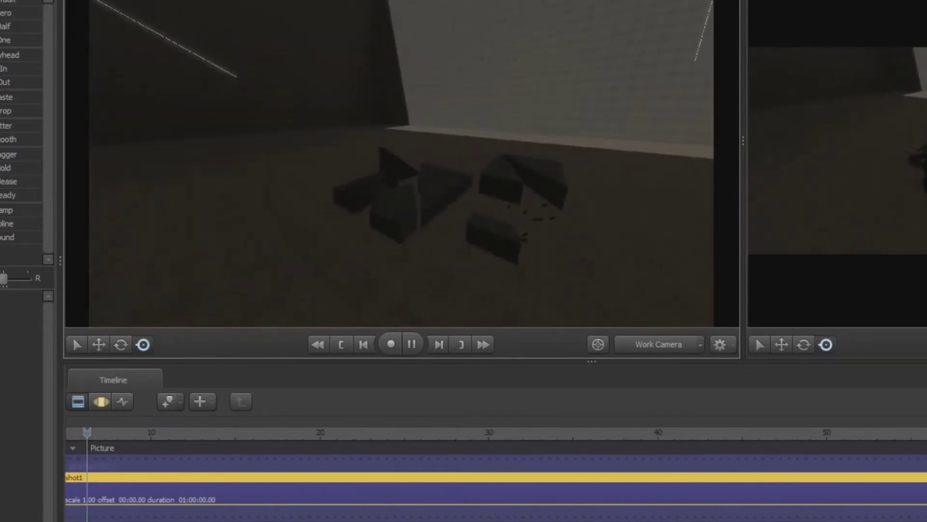
{"action": "middle_click_drag", "start_coordinate": [338, 483], "coordinate": [618, 483]}
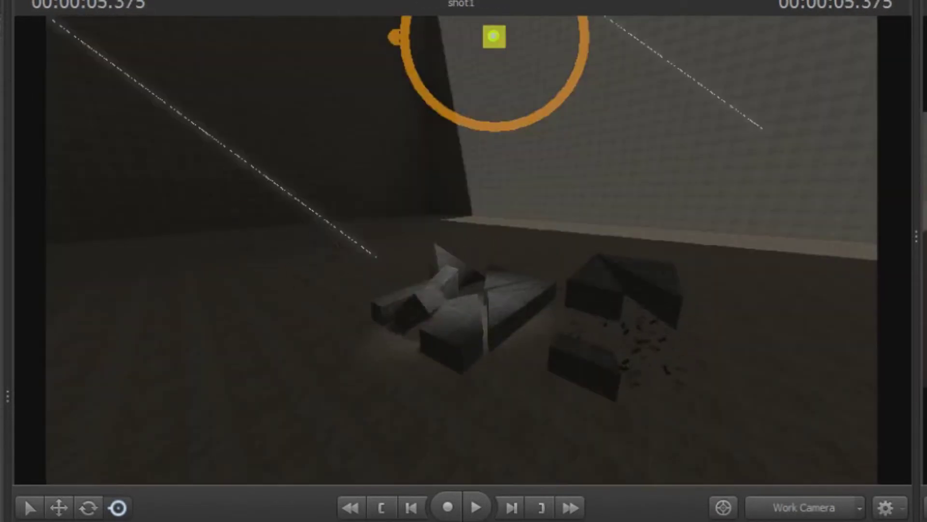
Place the playhead at 00:00:04.416 and fly the work camera around the lit slab fragments to examine them
{"action": "mouse_move", "coordinate": [511, 482]}
{"action": "left_mouse_down"}
{"action": "mouse_move", "coordinate": [522, 482]}
{"action": "mouse_move", "coordinate": [484, 482]}
{"action": "mouse_move", "coordinate": [496, 482]}
{"action": "left_mouse_up"}
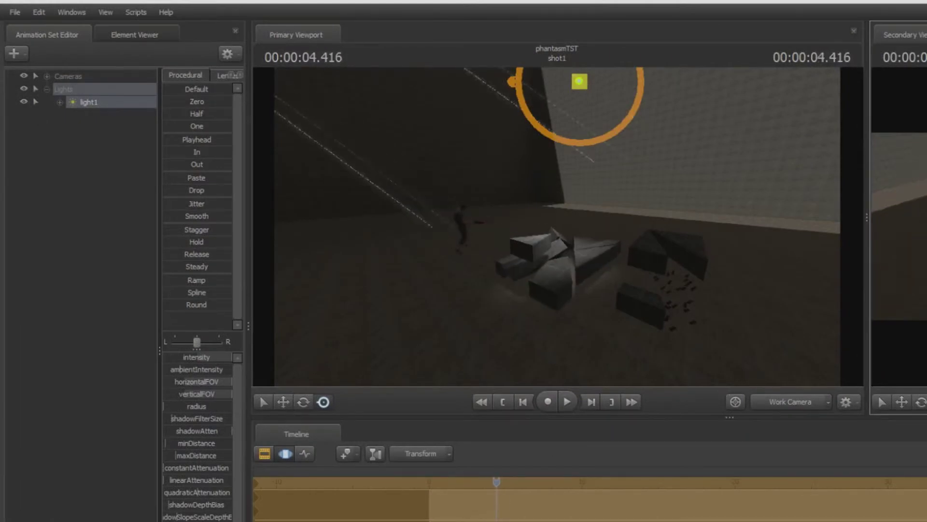
{"action": "key", "text": "w"}
{"action": "mouse_move", "coordinate": [810, 248]}
{"action": "left_mouse_down"}
{"action": "mouse_move", "coordinate": [802, 256]}
{"action": "mouse_move", "coordinate": [817, 270]}
{"action": "mouse_move", "coordinate": [797, 261]}
{"action": "left_mouse_up"}
{"action": "left_click_drag", "start_coordinate": [559, 236], "coordinate": [558, 232]}
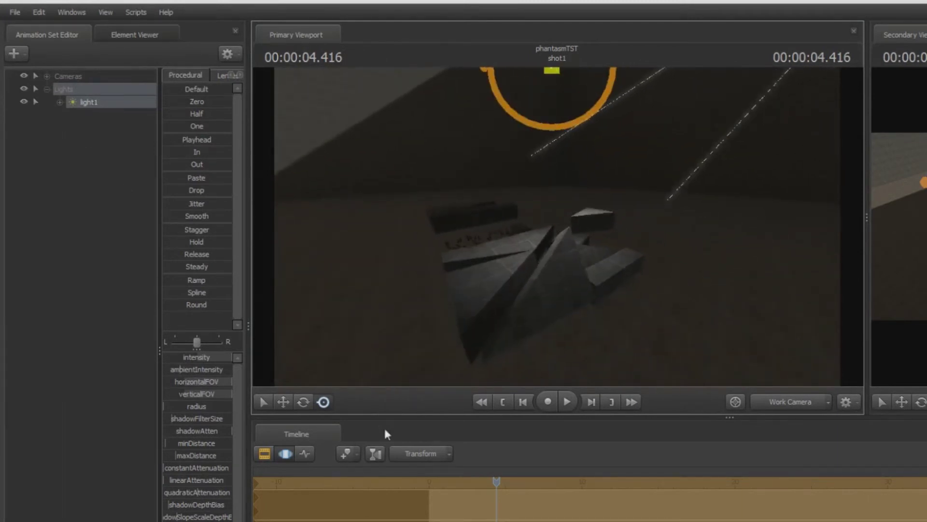
Create animation sets for existing elements, choosing all C_PhysBox_GameModel entries from the model list
{"action": "left_click", "coordinate": [14, 53]}
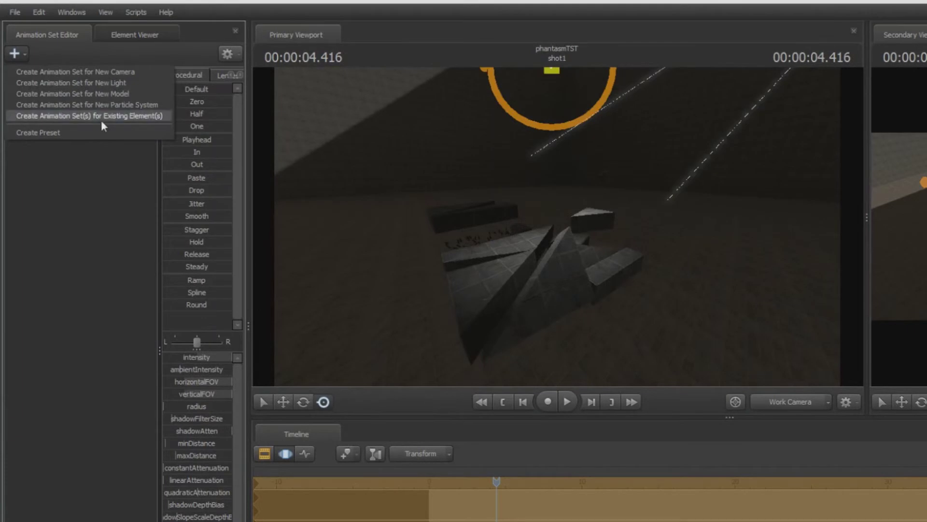
{"action": "left_click", "coordinate": [100, 117]}
{"action": "left_click", "coordinate": [623, 319]}
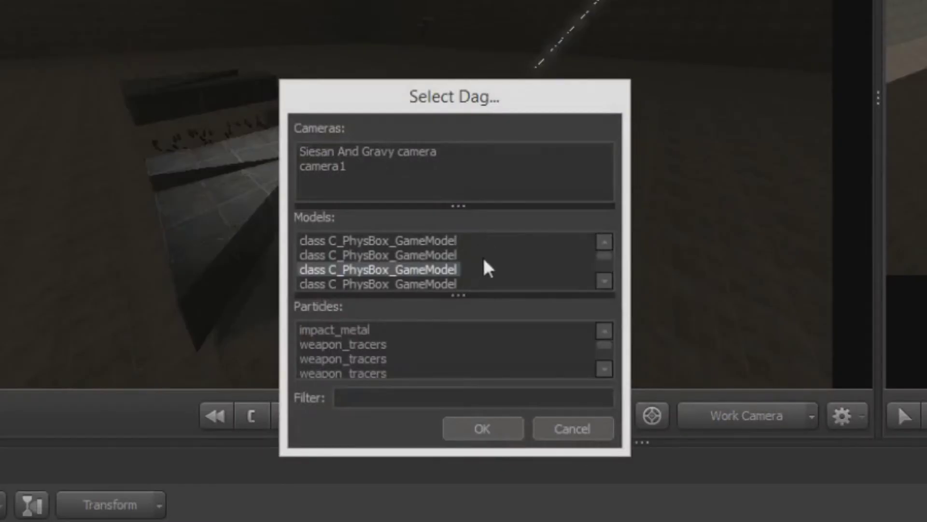
{"action": "left_click", "coordinate": [444, 244], "text": "ctrl"}
{"action": "left_click", "coordinate": [424, 252], "text": "ctrl"}
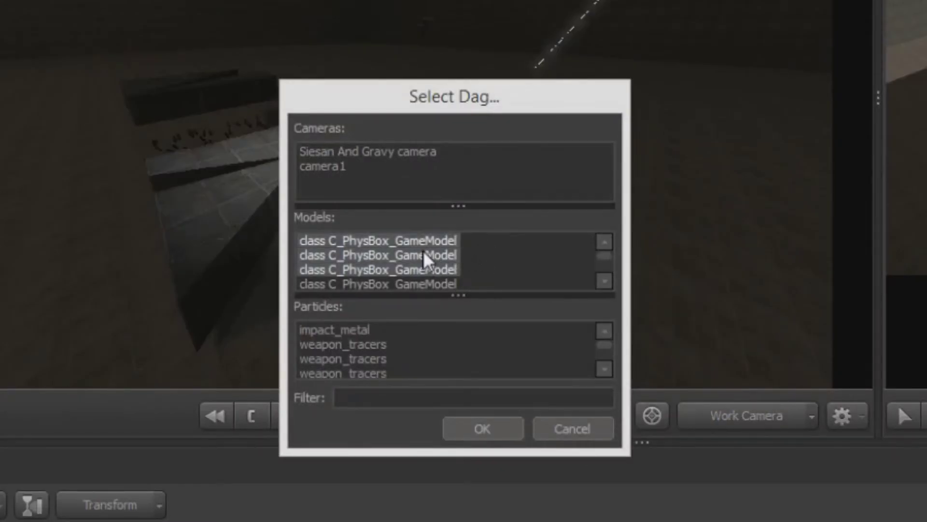
{"action": "left_click", "coordinate": [424, 240], "text": "ctrl"}
{"action": "left_click", "coordinate": [424, 253], "text": "ctrl"}
{"action": "scroll", "coordinate": [435, 267], "scroll_direction": "down", "scroll_amount": 5}
{"action": "scroll", "coordinate": [449, 267], "scroll_direction": "up", "scroll_amount": 4}
{"action": "scroll", "coordinate": [440, 283], "scroll_direction": "up", "scroll_amount": 1}
{"action": "left_click_drag", "start_coordinate": [466, 99], "coordinate": [926, 46]}
{"action": "left_click", "coordinate": [875, 230], "text": "ctrl"}
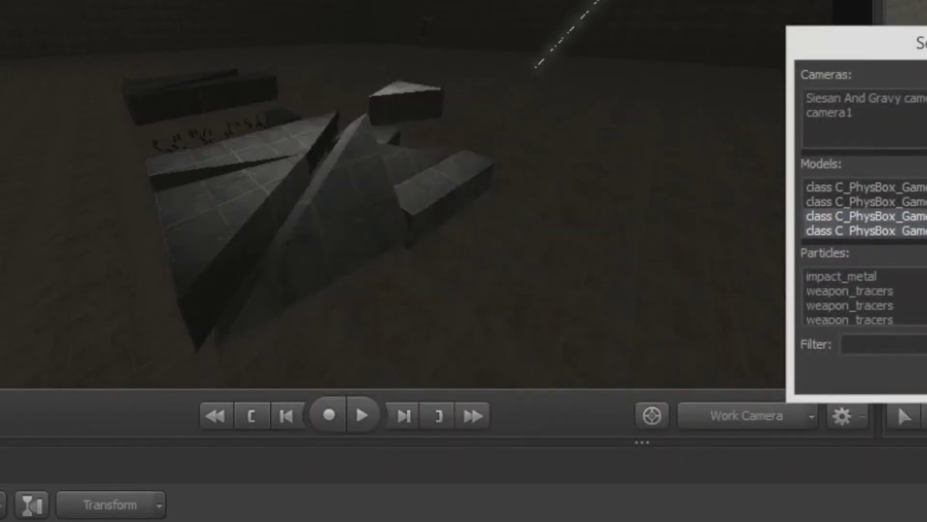
{"action": "left_click", "coordinate": [875, 187], "text": "ctrl"}
{"action": "left_click", "coordinate": [876, 201], "text": "ctrl"}
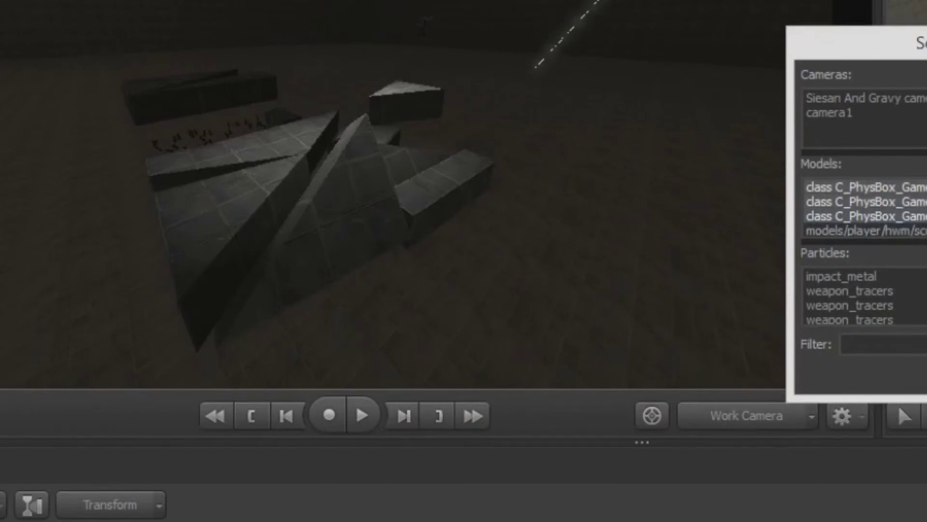
{"action": "scroll", "coordinate": [877, 202], "scroll_direction": "up", "scroll_amount": 1}
{"action": "left_click", "coordinate": [877, 216], "text": "ctrl"}
{"action": "left_click", "coordinate": [877, 202], "text": "ctrl"}
{"action": "left_click", "coordinate": [877, 187], "text": "ctrl"}
{"action": "scroll", "coordinate": [878, 187], "scroll_direction": "up", "scroll_amount": 1}
{"action": "left_click", "coordinate": [877, 216], "text": "ctrl"}
{"action": "left_click", "coordinate": [878, 202], "text": "ctrl"}
{"action": "left_click", "coordinate": [877, 187], "text": "ctrl"}
{"action": "scroll", "coordinate": [877, 187], "scroll_direction": "up", "scroll_amount": 2}
{"action": "scroll", "coordinate": [878, 201], "scroll_direction": "down", "scroll_amount": 1}
{"action": "left_click", "coordinate": [878, 187], "text": "ctrl"}
{"action": "scroll", "coordinate": [877, 187], "scroll_direction": "up", "scroll_amount": 1}
{"action": "left_click", "coordinate": [877, 202], "text": "ctrl"}
{"action": "left_click", "coordinate": [877, 201], "text": "ctrl"}
{"action": "left_click", "coordinate": [877, 217], "text": "ctrl"}
{"action": "left_click", "coordinate": [877, 202], "text": "ctrl"}
{"action": "left_click", "coordinate": [877, 188], "text": "ctrl"}
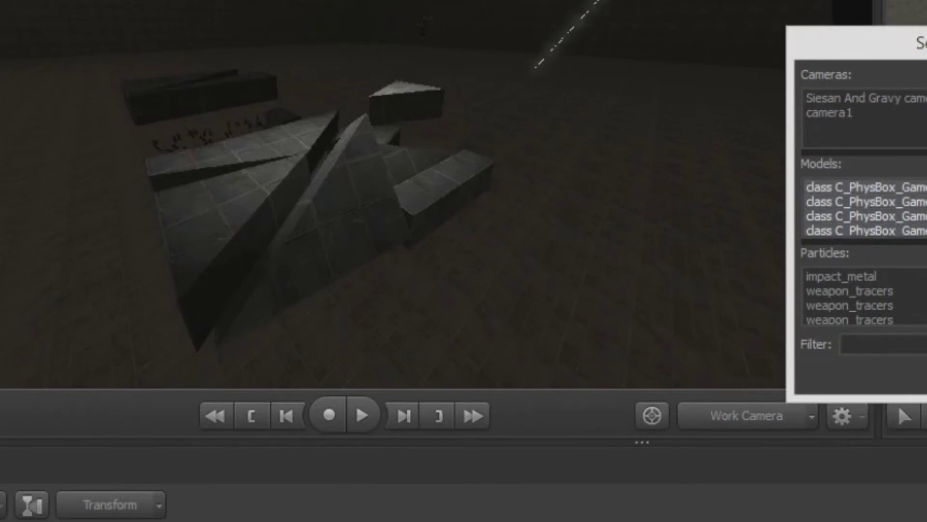
{"action": "scroll", "coordinate": [877, 209], "scroll_direction": "down", "scroll_amount": 2}
{"action": "scroll", "coordinate": [877, 210], "scroll_direction": "up", "scroll_amount": 1}
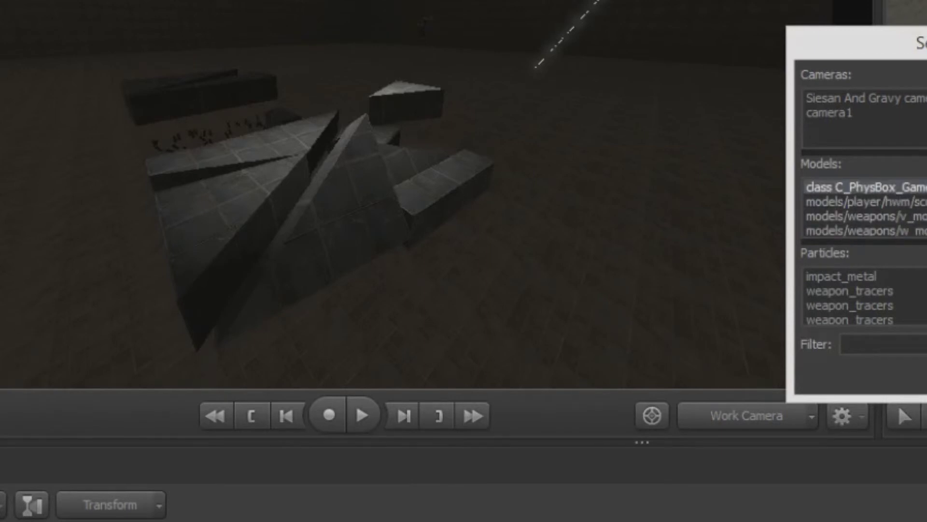
{"action": "key", "text": "Return"}
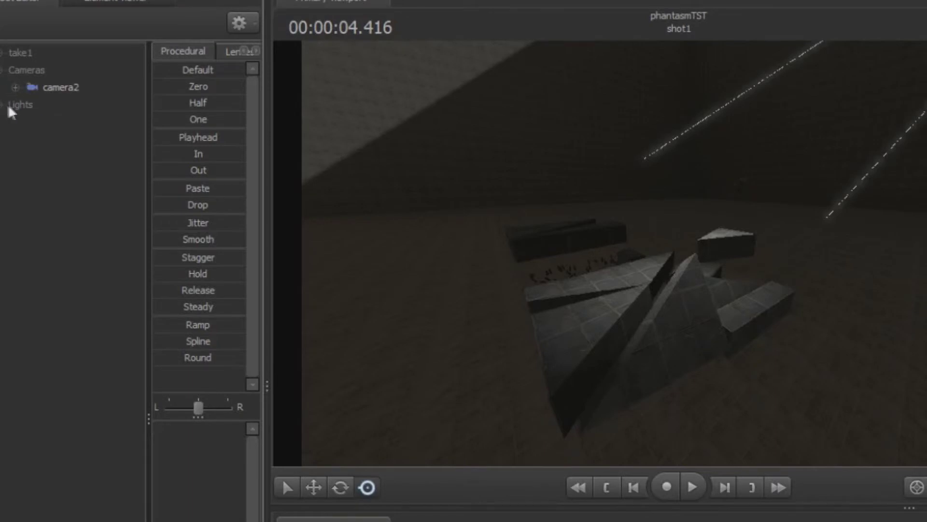
Expand the Brush Models group of take1 and select *1, *3, *4, *5 and *7 to locate those fragments
{"action": "left_click", "coordinate": [16, 71]}
{"action": "left_click", "coordinate": [61, 88]}
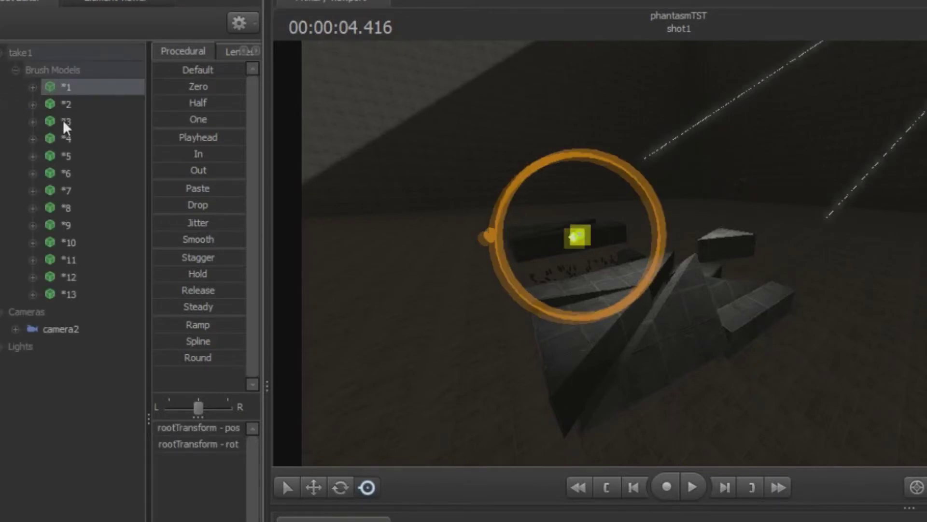
{"action": "left_click", "coordinate": [63, 122], "text": "ctrl"}
{"action": "left_click", "coordinate": [64, 140], "text": "ctrl"}
{"action": "left_click", "coordinate": [65, 157], "text": "ctrl"}
{"action": "left_click", "coordinate": [65, 192], "text": "ctrl"}
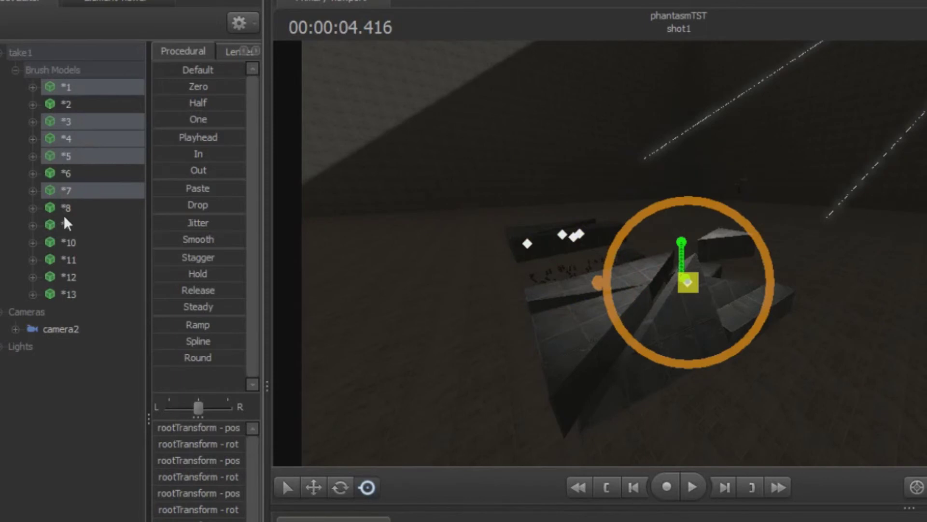
Select brush models *6 through *13 to examine which fragments they control in the viewport
{"action": "left_click", "coordinate": [64, 153]}
{"action": "left_click", "coordinate": [64, 174]}
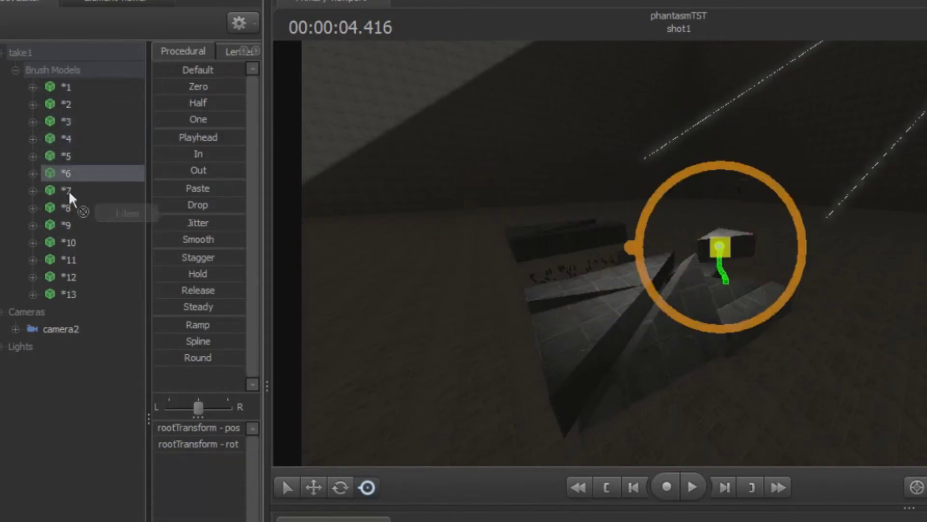
{"action": "left_click", "coordinate": [68, 195], "text": "ctrl"}
{"action": "left_click", "coordinate": [69, 205], "text": "ctrl"}
{"action": "left_click", "coordinate": [71, 222], "text": "ctrl"}
{"action": "left_click", "coordinate": [74, 239], "text": "ctrl"}
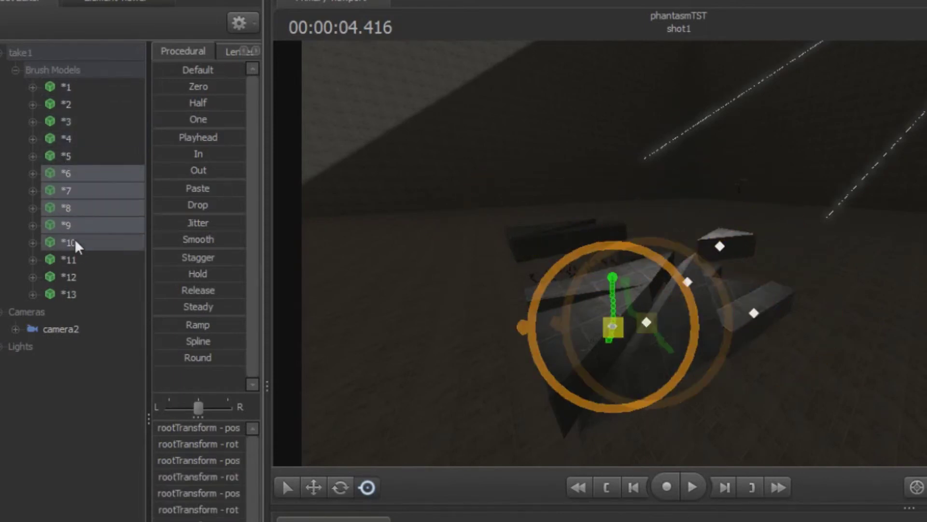
{"action": "left_click", "coordinate": [75, 260], "text": "ctrl"}
{"action": "left_click", "coordinate": [73, 279], "text": "ctrl"}
{"action": "left_click", "coordinate": [74, 294], "text": "ctrl"}
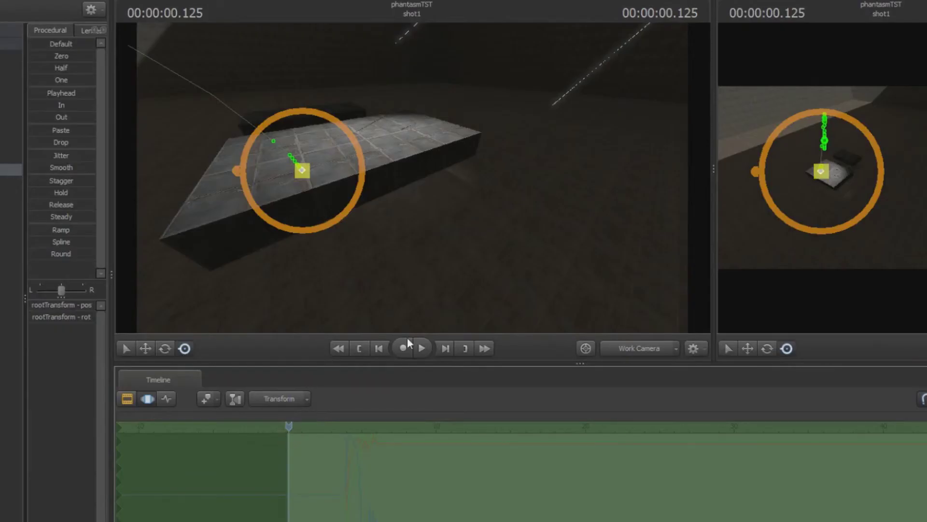
Start another game recording with the third-person camera and run the character toward the broken slabs
{"action": "left_click", "coordinate": [407, 343]}
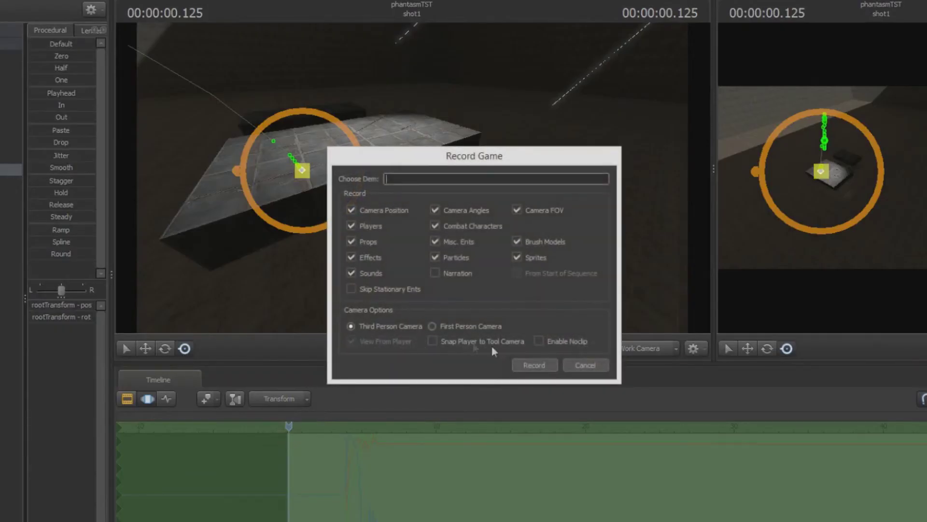
{"action": "left_click", "coordinate": [534, 364]}
{"action": "key", "text": "space"}
{"action": "key", "text": "space"}
{"action": "key", "text": "space"}
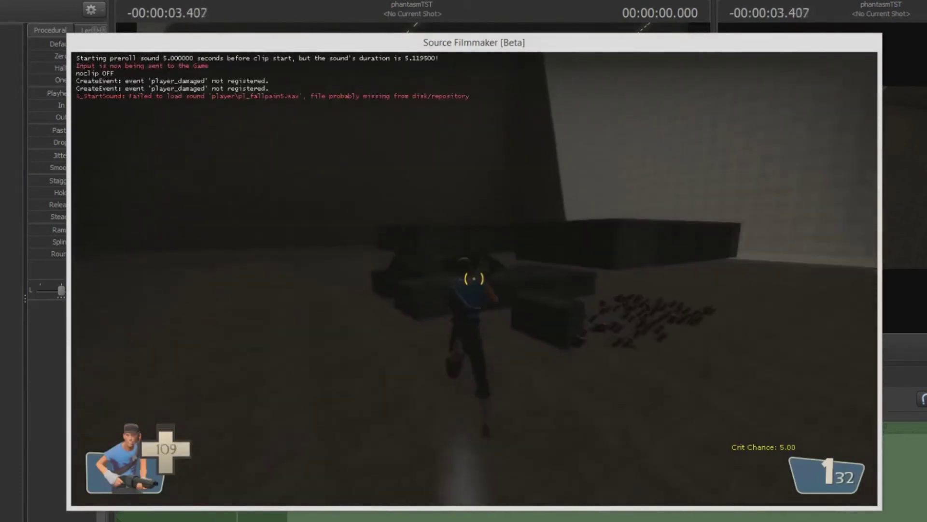
{"action": "key", "text": "w"}
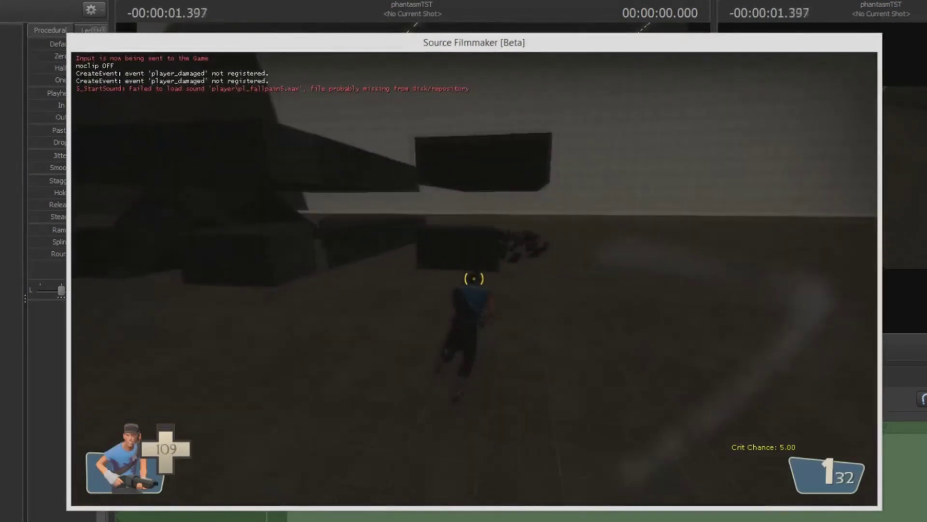
{"action": "key", "text": "w"}
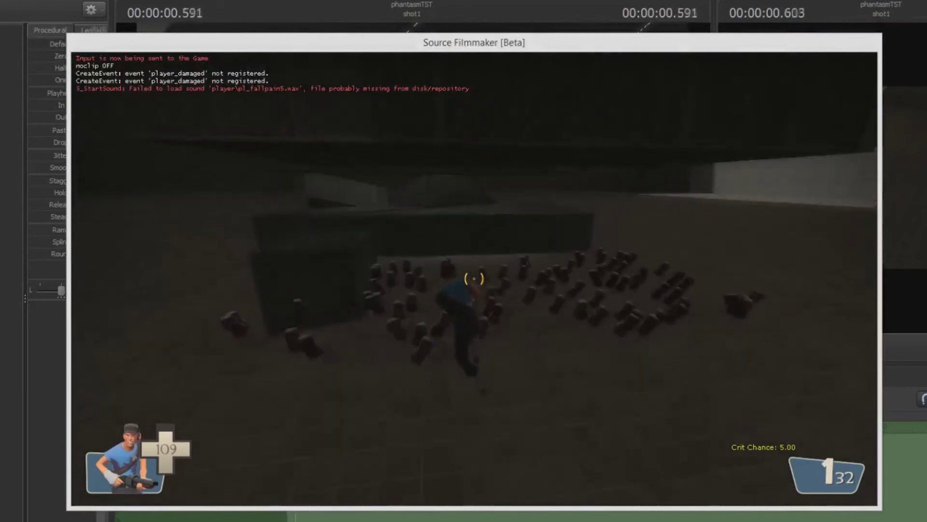
Jump the character onto the slab fragments and run across them to test their collision during the recording
{"action": "key", "text": "space"}
{"action": "key", "text": "space"}
{"action": "key", "text": "w"}
{"action": "key", "text": "space"}
{"action": "key", "text": "space"}
{"action": "key", "text": "space"}
{"action": "key", "text": "space"}
{"action": "key", "text": "w"}
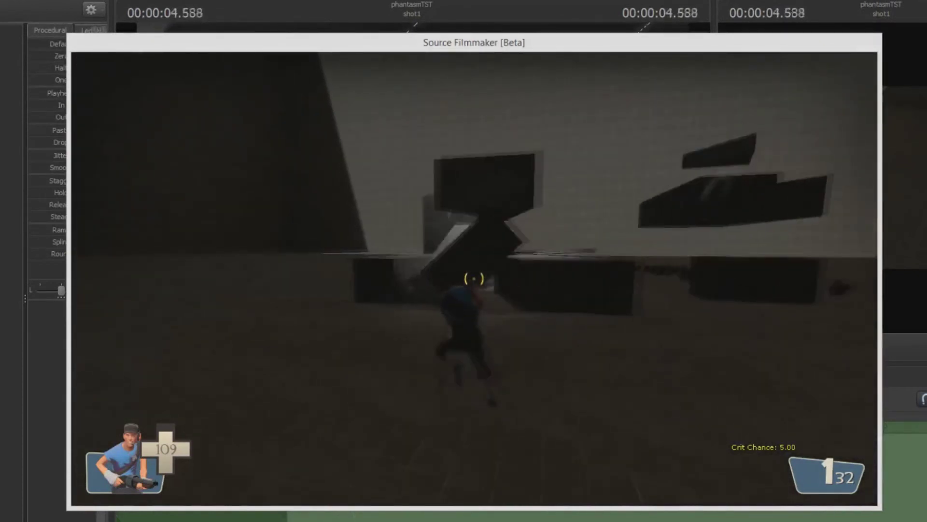
{"action": "key", "text": "space"}
{"action": "key", "text": "space"}
{"action": "key", "text": "w"}
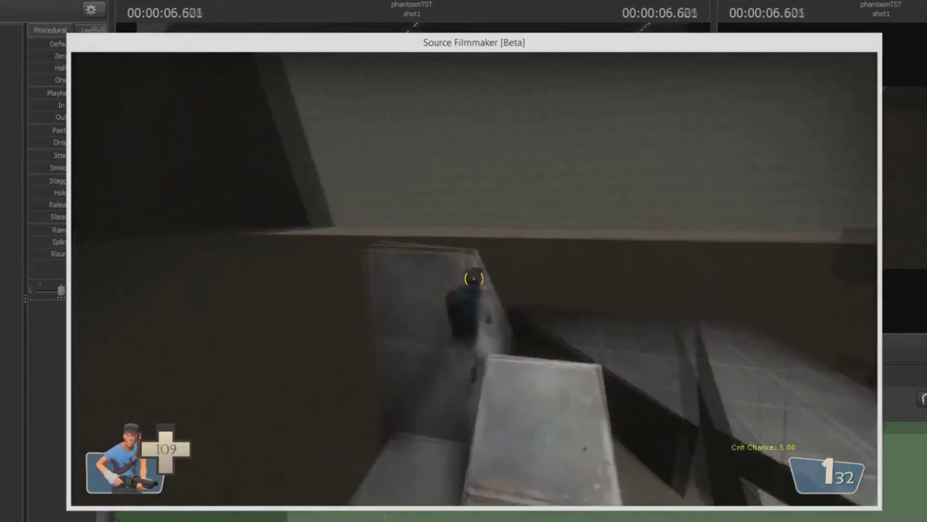
{"action": "key", "text": "space"}
{"action": "key", "text": "space"}
{"action": "key", "text": "w"}
{"action": "key", "text": "space"}
{"action": "key", "text": "space"}
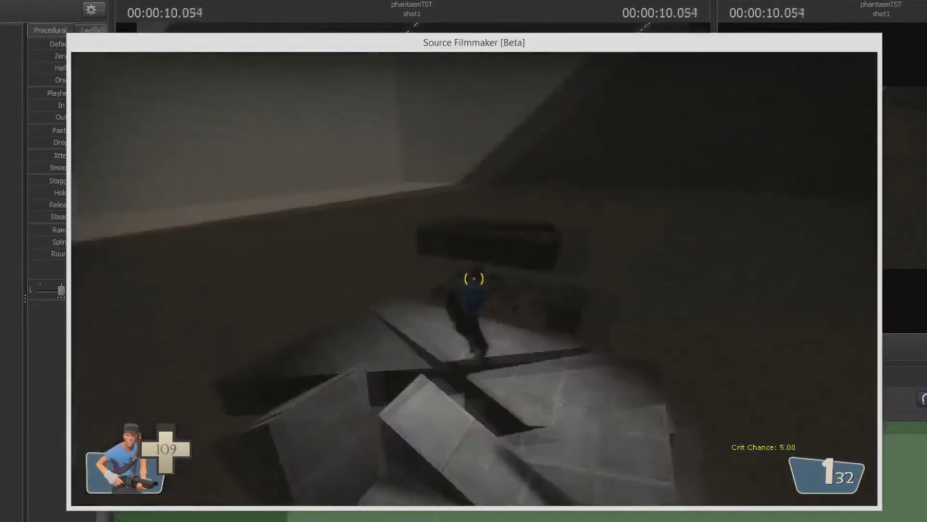
Keep running and jumping on top of the broken slab and fire a shot at its fragments
{"action": "key", "text": "w"}
{"action": "key", "text": "space"}
{"action": "key", "text": "space"}
{"action": "key", "text": "w"}
{"action": "key", "text": "space"}
{"action": "key", "text": "space"}
{"action": "key", "text": "space"}
{"action": "key", "text": "w"}
{"action": "left_click", "coordinate": [475, 279]}
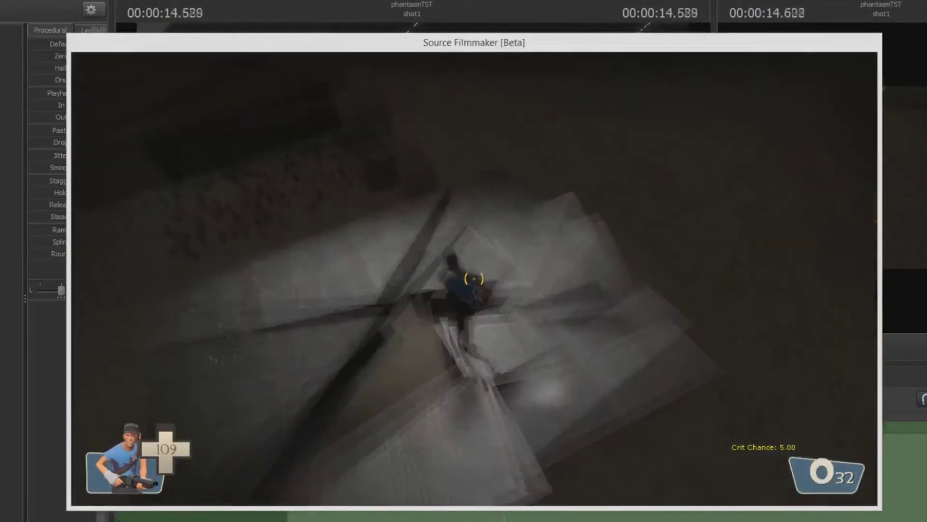